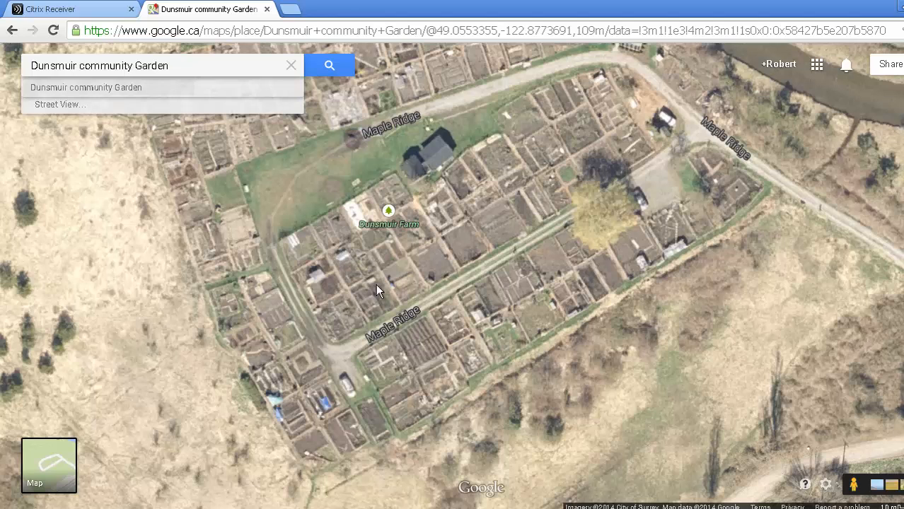
- Switch to Citrix Receiver, add PGModeler from the PGModeler 0.7.2 entry in its app list, and launch it
{"action": "scroll", "coordinate": [376, 283], "scroll_direction": "up", "scroll_amount": 1}
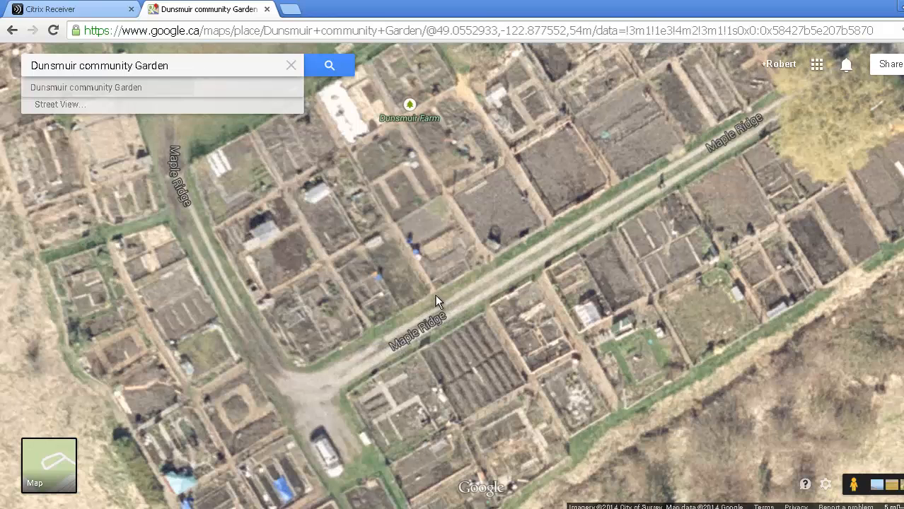
{"action": "left_click", "coordinate": [79, 10]}
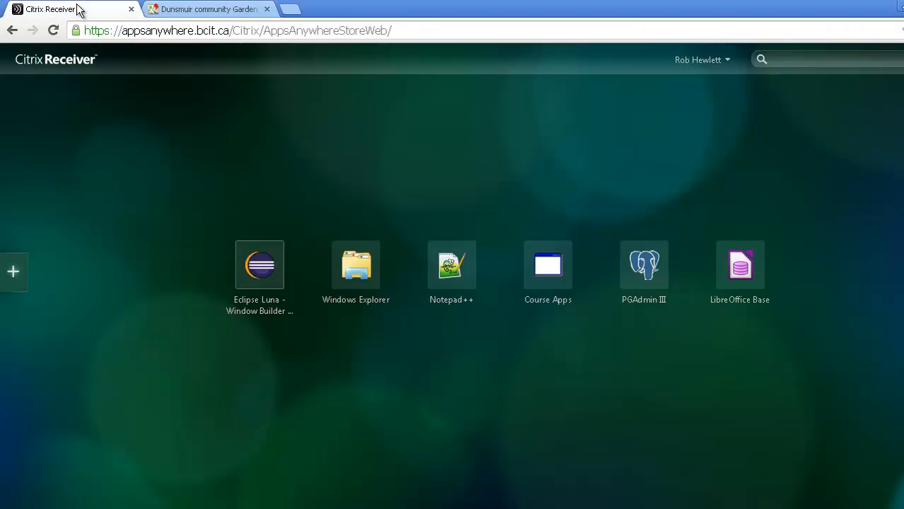
{"action": "left_click", "coordinate": [14, 272]}
{"action": "scroll", "coordinate": [78, 312], "scroll_direction": "down", "scroll_amount": 2}
{"action": "scroll", "coordinate": [92, 322], "scroll_direction": "down", "scroll_amount": 3}
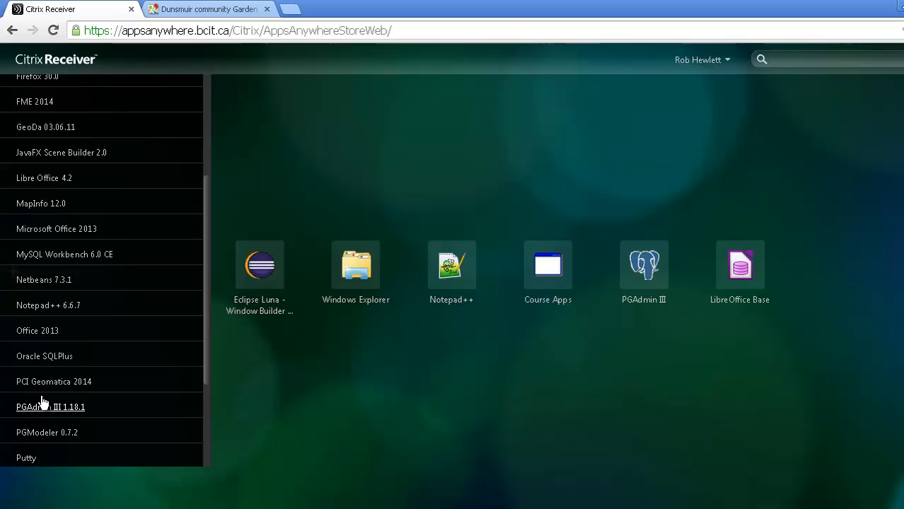
{"action": "left_click", "coordinate": [49, 437]}
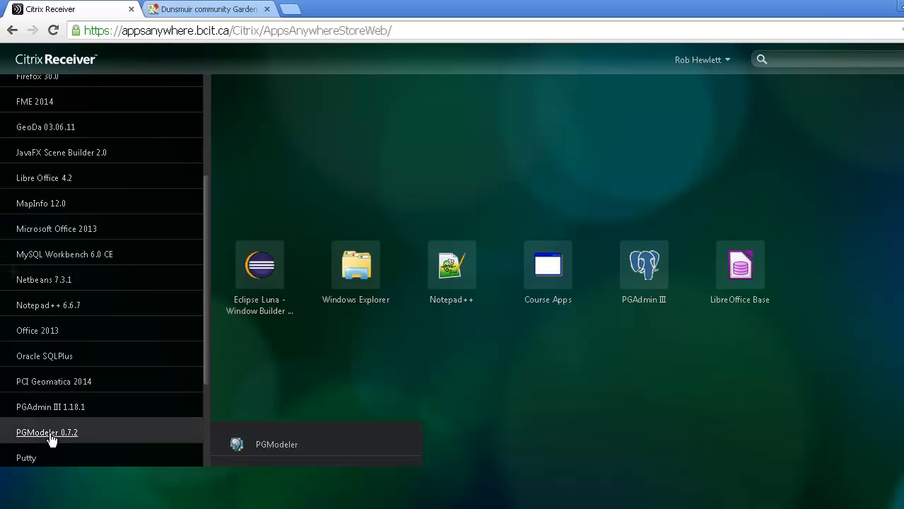
{"action": "left_click", "coordinate": [278, 447]}
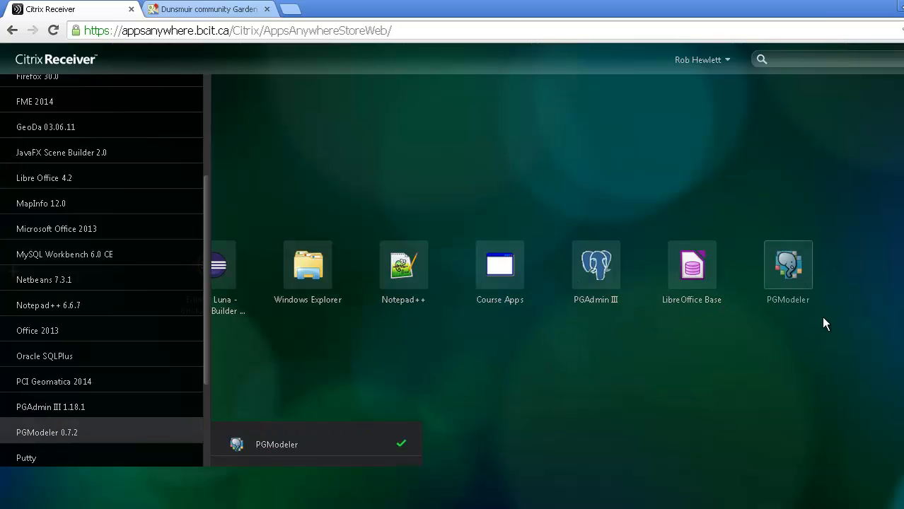
{"action": "left_click", "coordinate": [783, 265]}
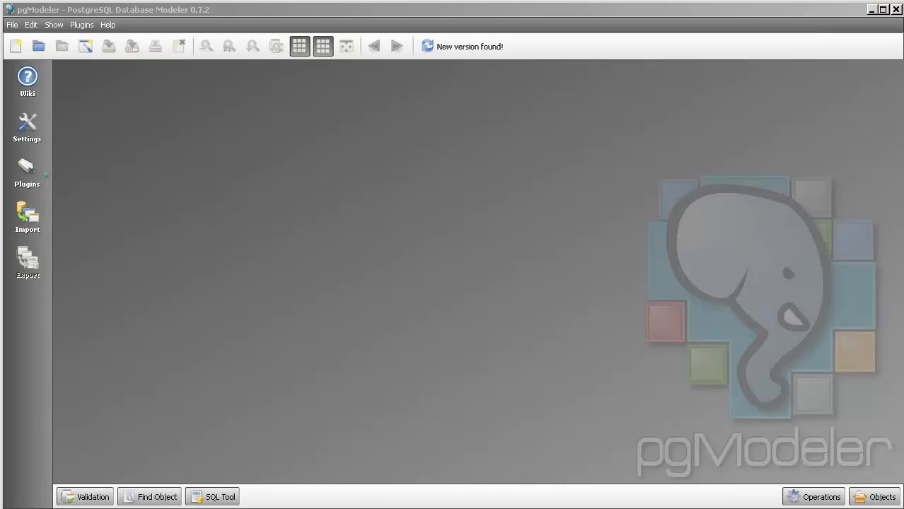
- Create a new database model and show its list of model objects
{"action": "left_click", "coordinate": [12, 24]}
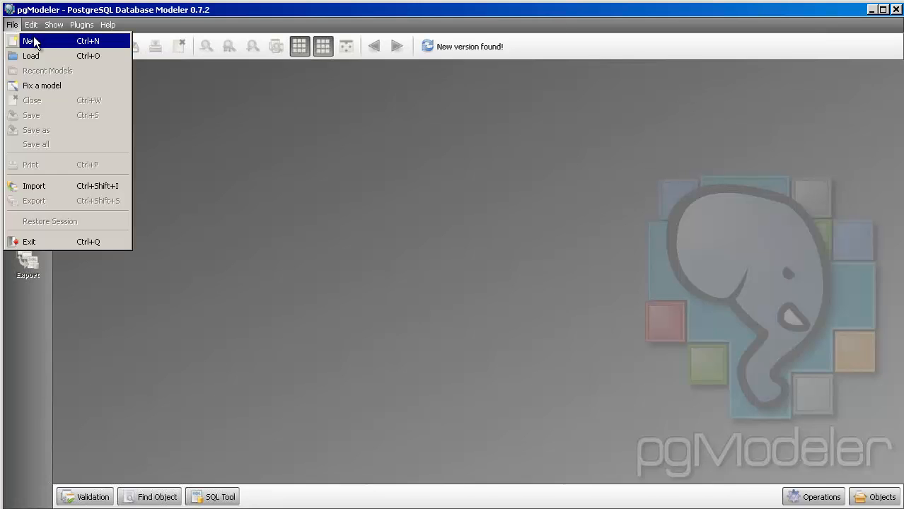
{"action": "left_click", "coordinate": [28, 39]}
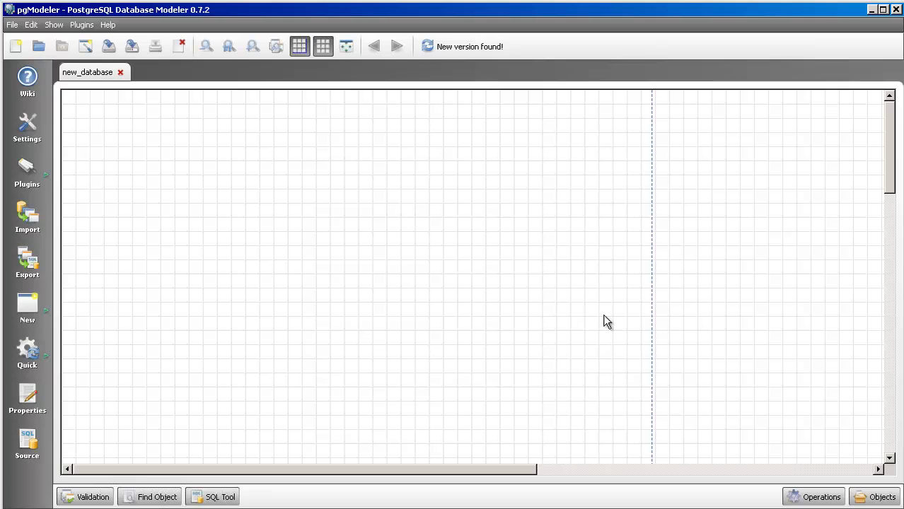
{"action": "left_click", "coordinate": [878, 497]}
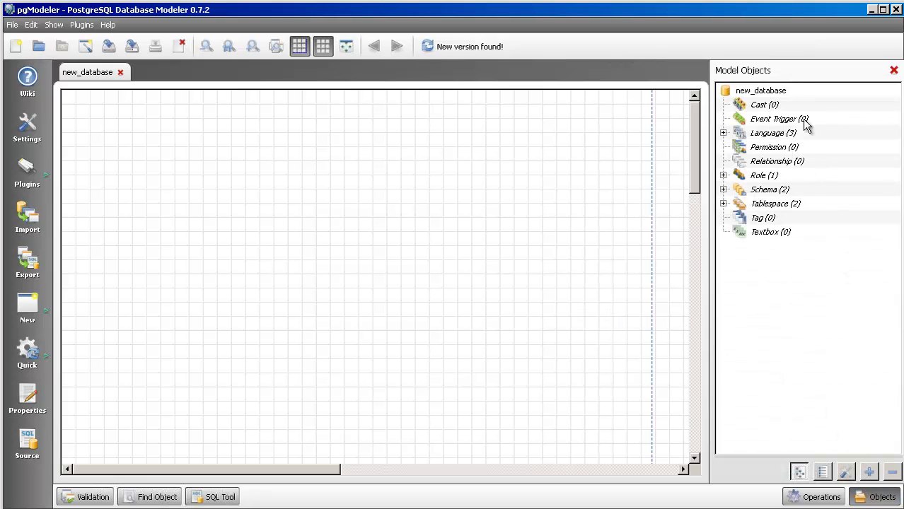
- Rename the new database as a00000001 in its properties
{"action": "right_click", "coordinate": [759, 92]}
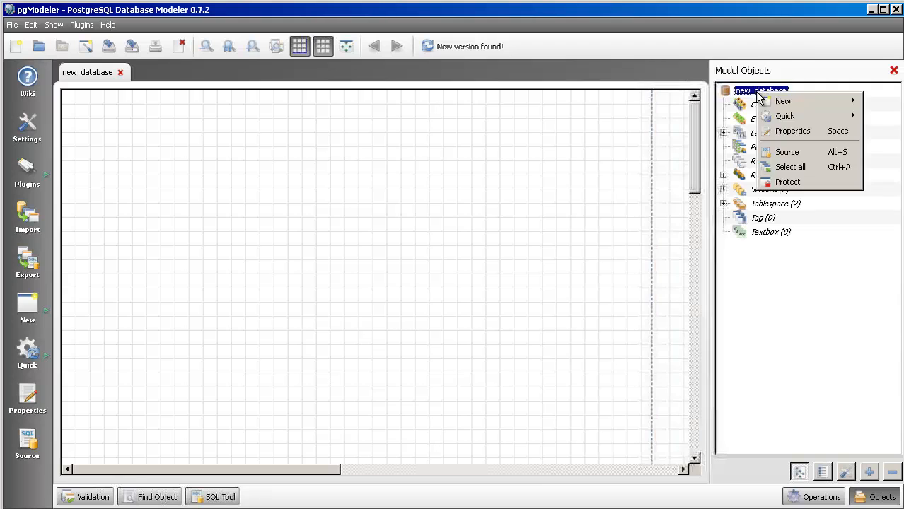
{"action": "left_click", "coordinate": [806, 132]}
{"action": "type", "text": "a"}
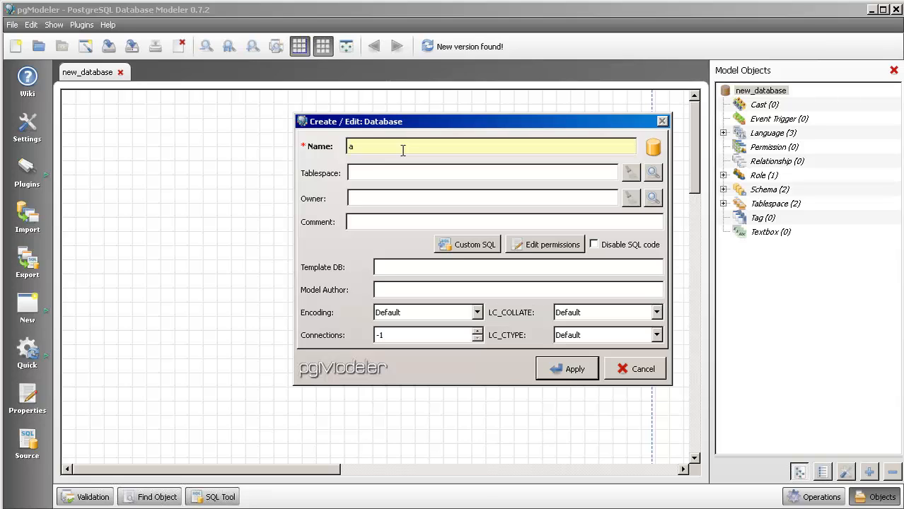
{"action": "type", "text": "00000001"}
{"action": "left_click", "coordinate": [564, 368]}
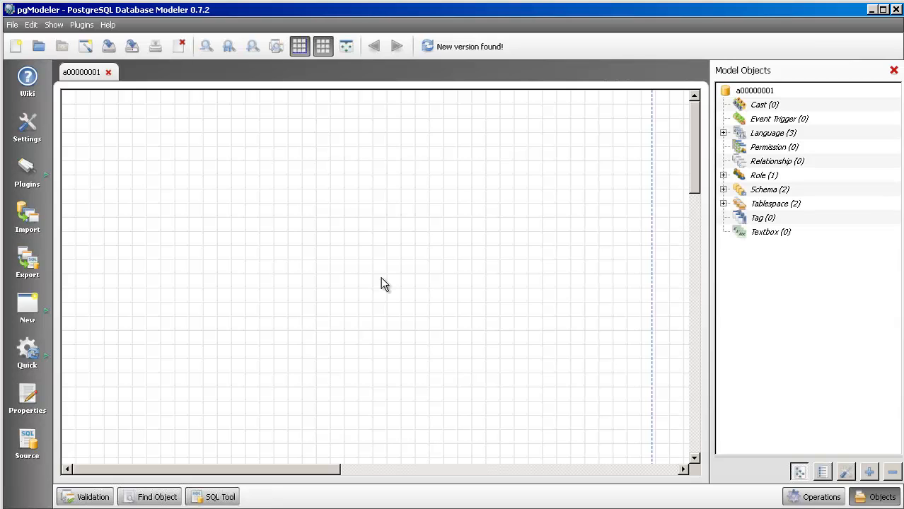
- Add a new schema named dunsmuir to the database
{"action": "right_click", "coordinate": [764, 196]}
{"action": "left_click", "coordinate": [792, 198]}
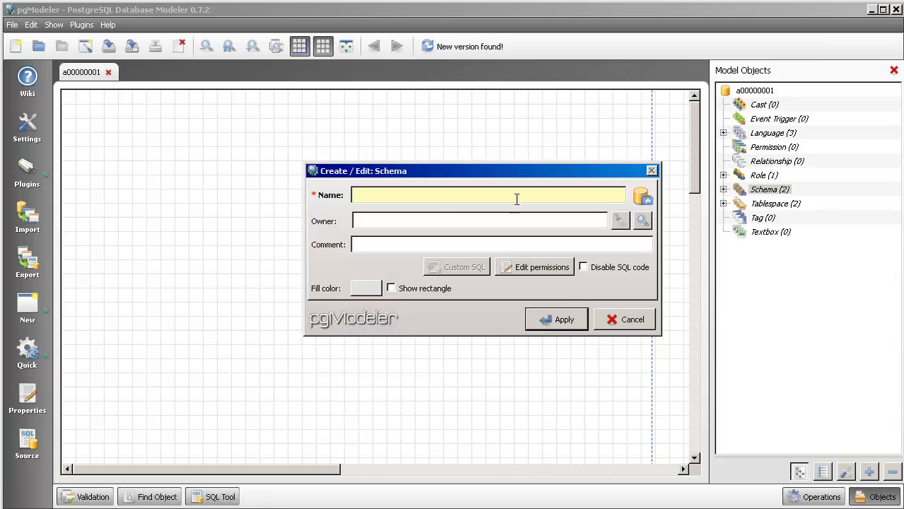
{"action": "type", "text": "dunsmuir"}
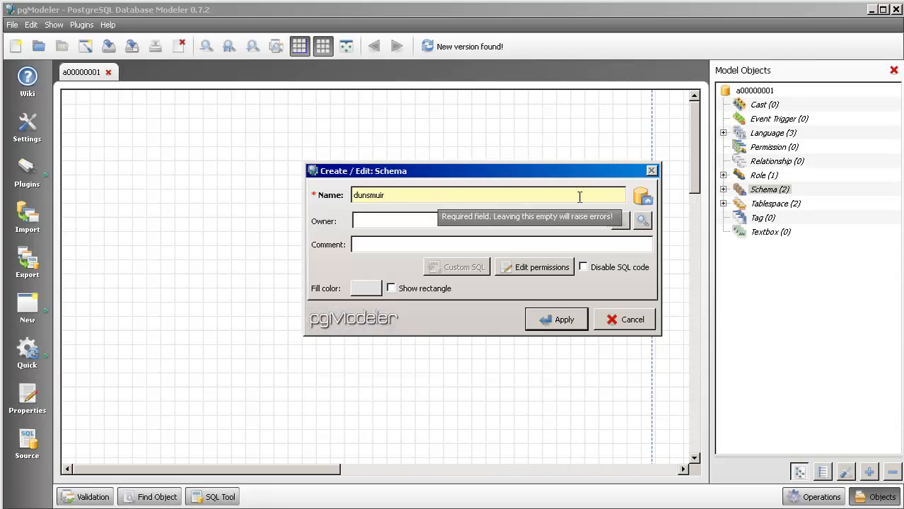
{"action": "left_click", "coordinate": [570, 321]}
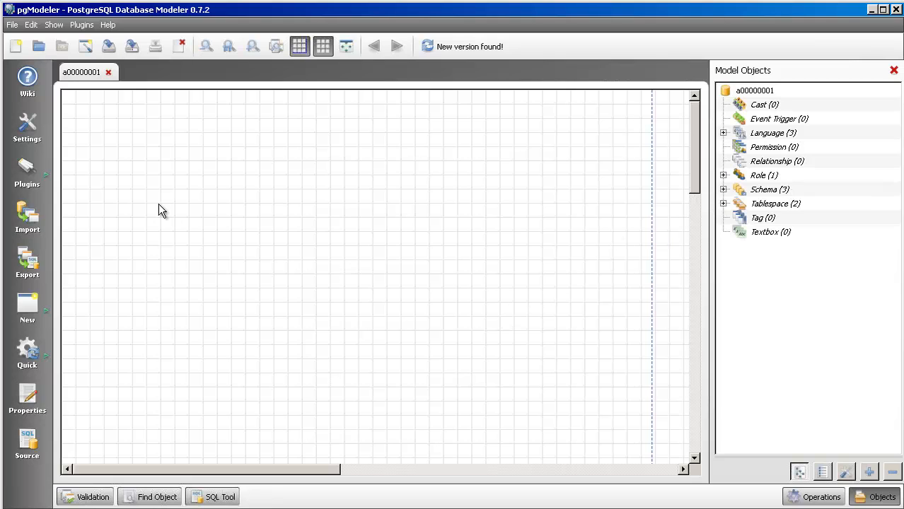
- Place a new table near the canvas's upper-left corner, name it gardeners and assign it to the dunsmuir schema
{"action": "left_click", "coordinate": [33, 302]}
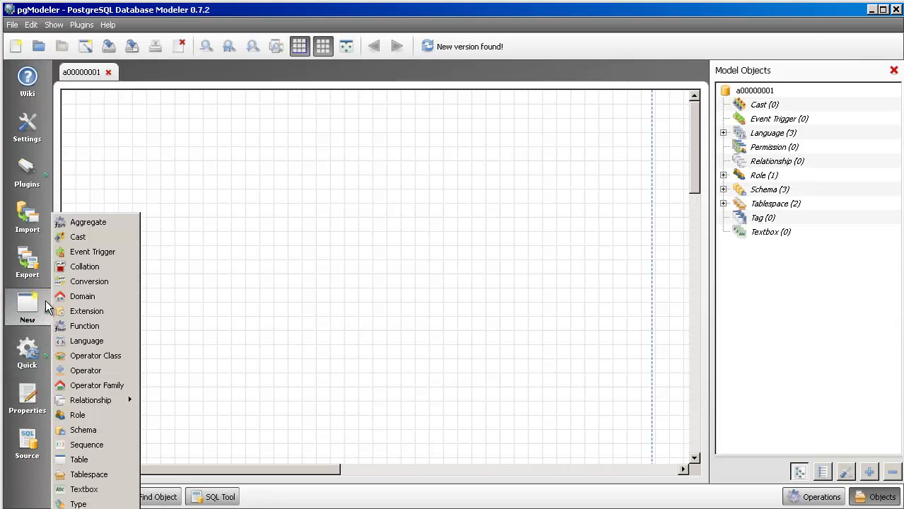
{"action": "left_click", "coordinate": [113, 460]}
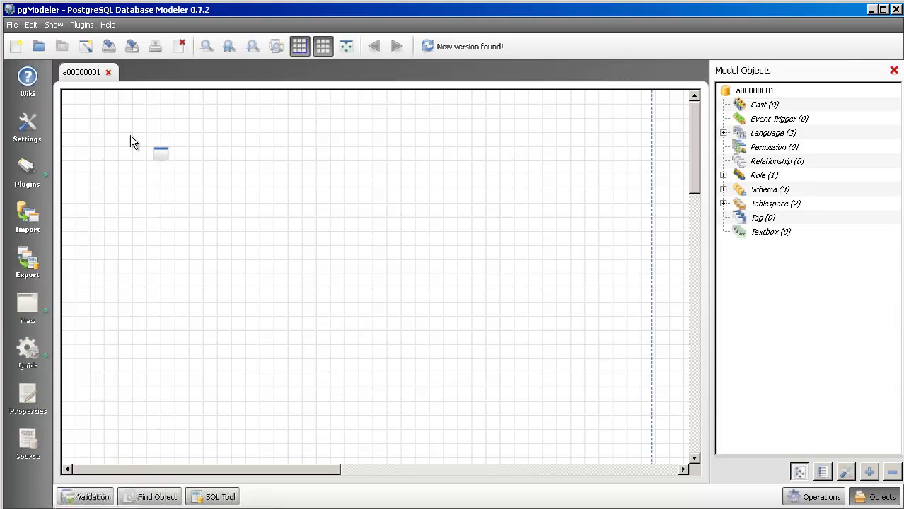
{"action": "left_click", "coordinate": [98, 130]}
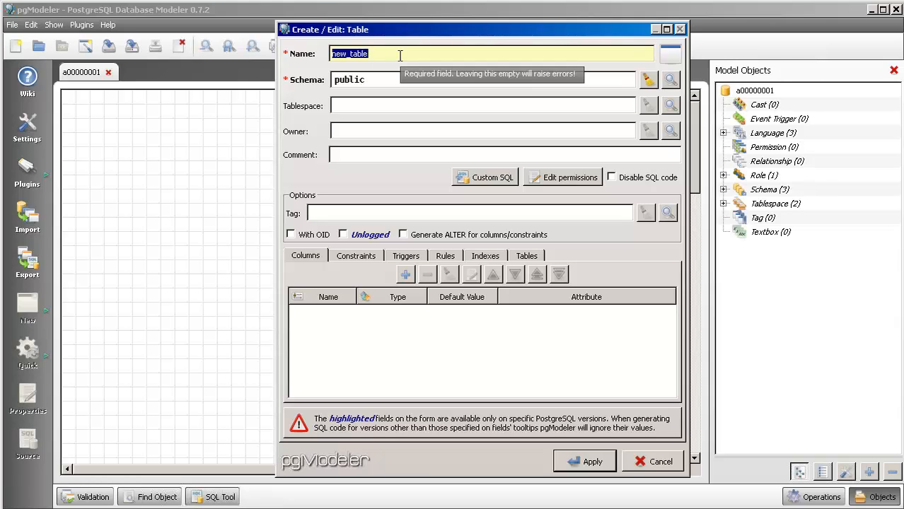
{"action": "type", "text": "gardeners"}
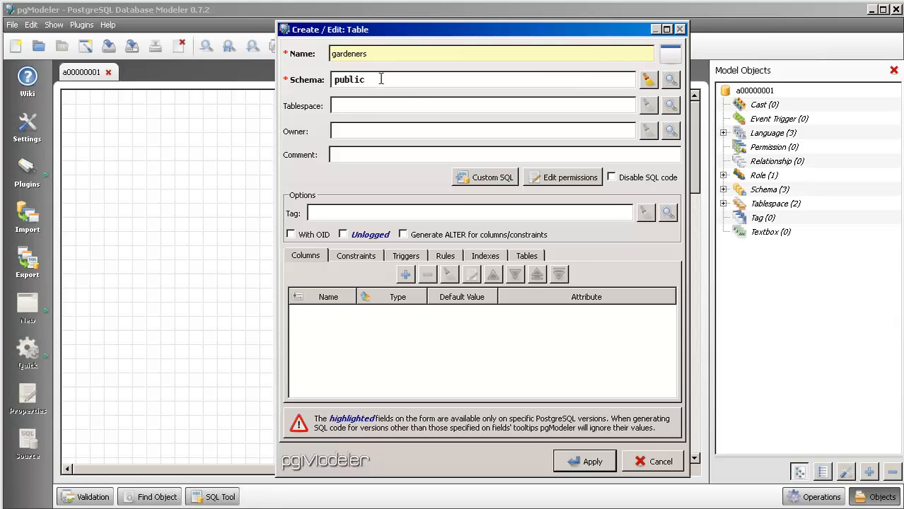
{"action": "left_click", "coordinate": [671, 80]}
{"action": "left_click", "coordinate": [407, 120]}
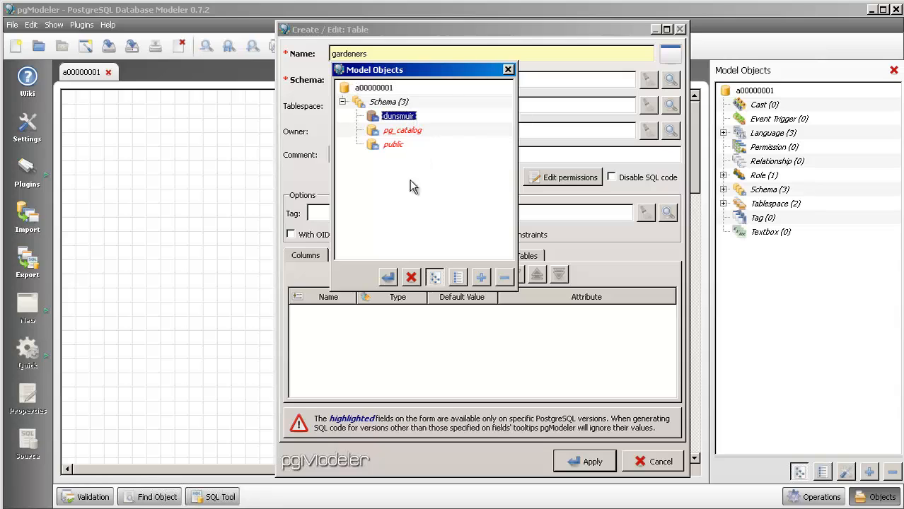
{"action": "left_click", "coordinate": [387, 277]}
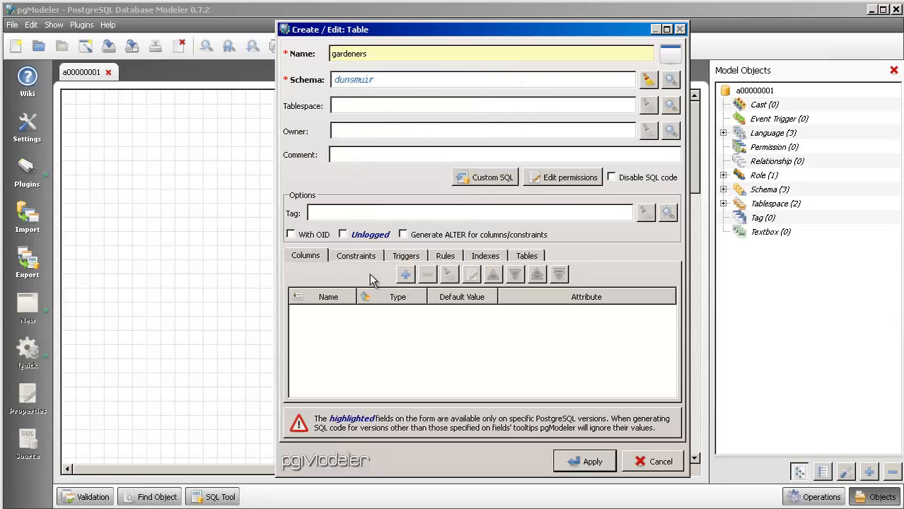
- Add a column named gardener_id with the smallint type to the gardeners table
{"action": "left_click", "coordinate": [407, 276]}
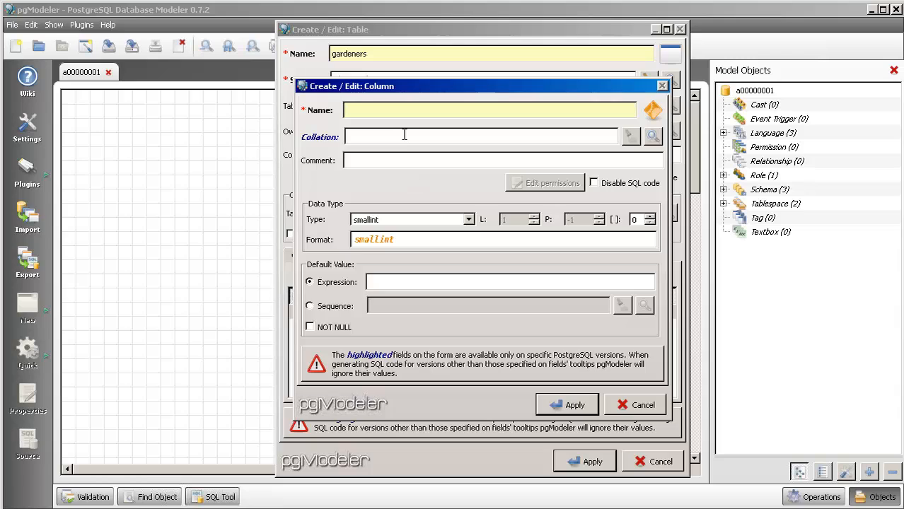
{"action": "type", "text": "gardener_id"}
{"action": "left_click", "coordinate": [574, 406]}
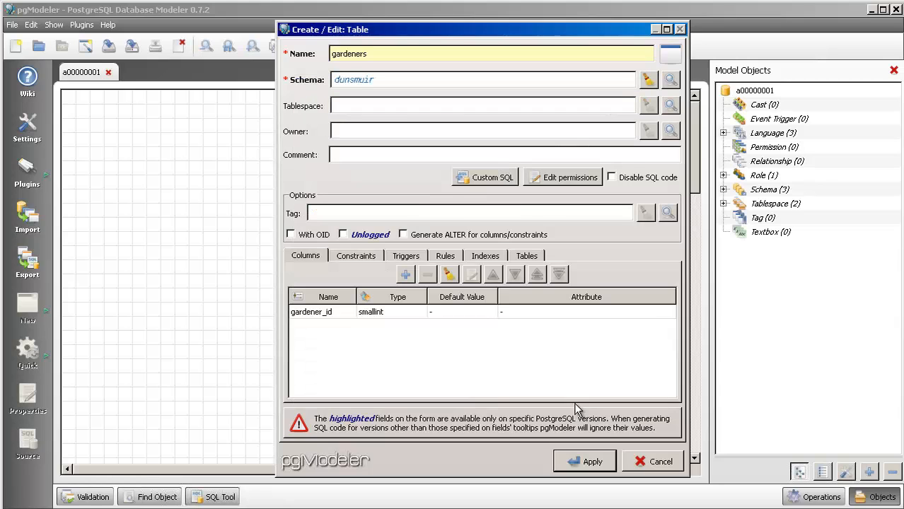
- Add a column called name of type varchar with length 45, and apply the gardeners table
{"action": "left_click", "coordinate": [405, 275]}
{"action": "type", "text": "name"}
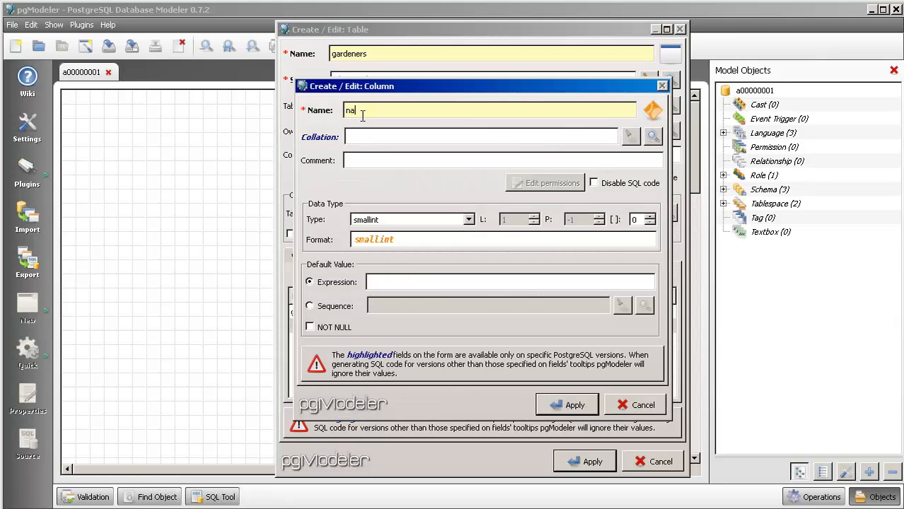
{"action": "left_click", "coordinate": [469, 220]}
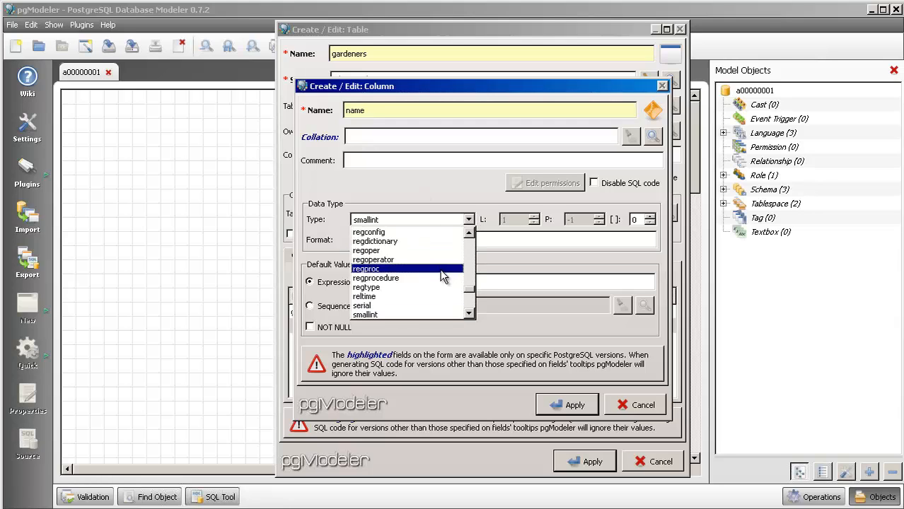
{"action": "scroll", "coordinate": [427, 297], "scroll_direction": "down", "scroll_amount": 6}
{"action": "left_click", "coordinate": [427, 297]}
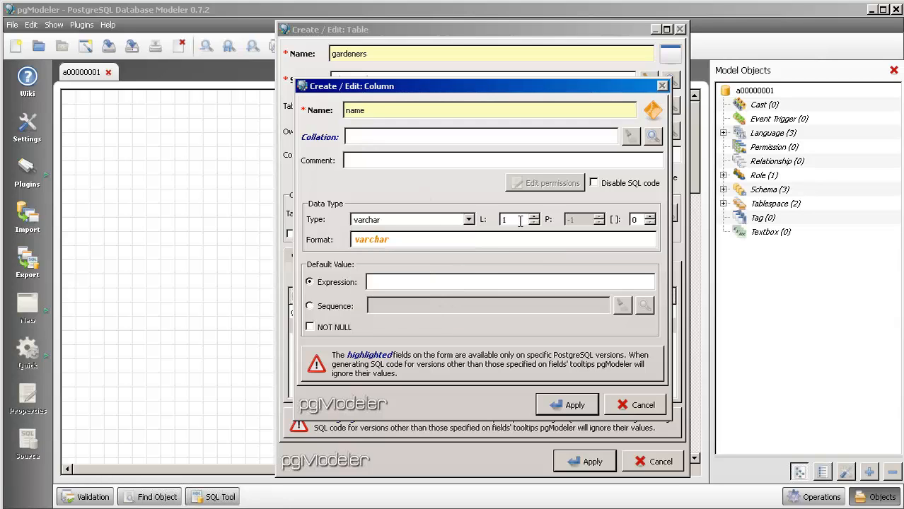
{"action": "key", "text": "Tab"}
{"action": "type", "text": "45"}
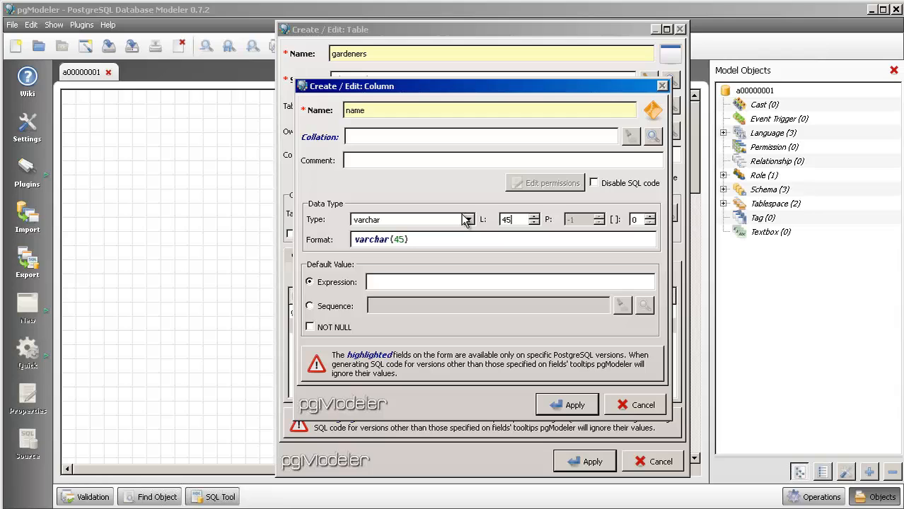
{"action": "left_click", "coordinate": [575, 406]}
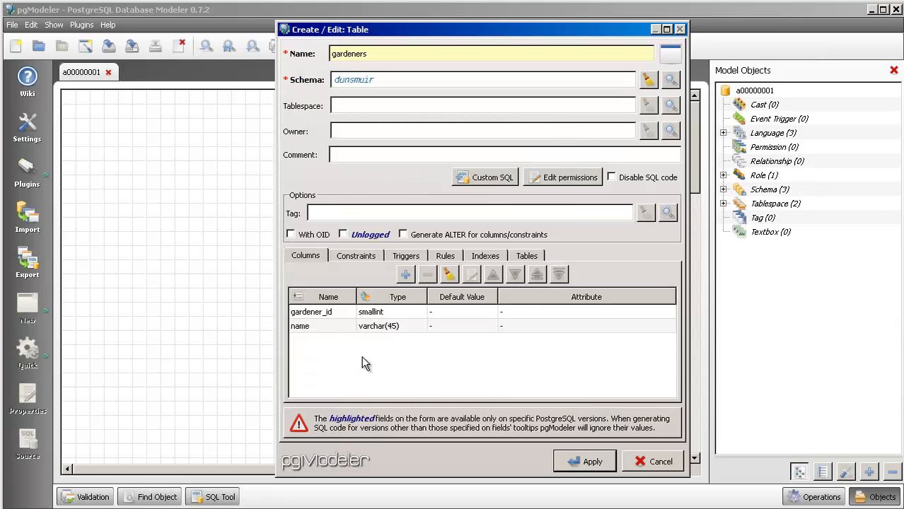
{"action": "left_click", "coordinate": [589, 464]}
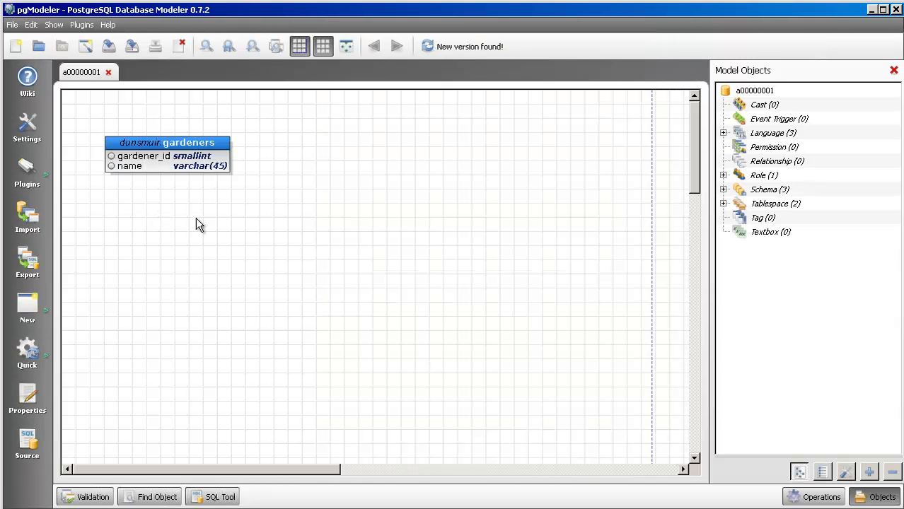
- Reopen the gardeners table for editing and make its name column NOT NULL
{"action": "left_click", "coordinate": [140, 167]}
{"action": "double_click", "coordinate": [144, 143]}
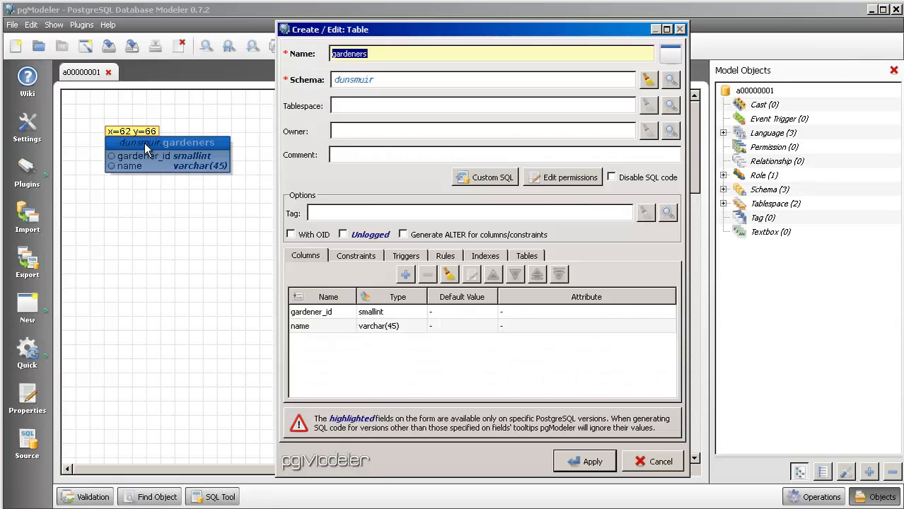
{"action": "double_click", "coordinate": [307, 330]}
{"action": "left_click", "coordinate": [309, 328]}
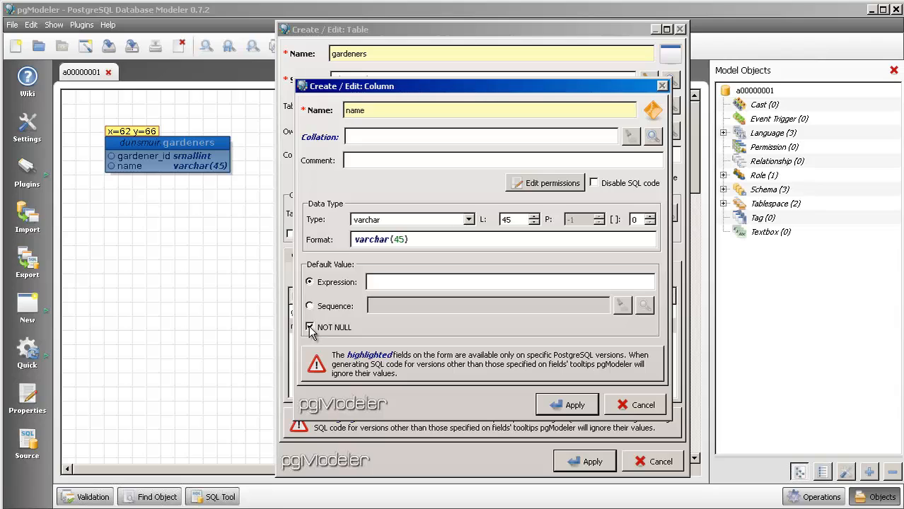
{"action": "left_click", "coordinate": [572, 406]}
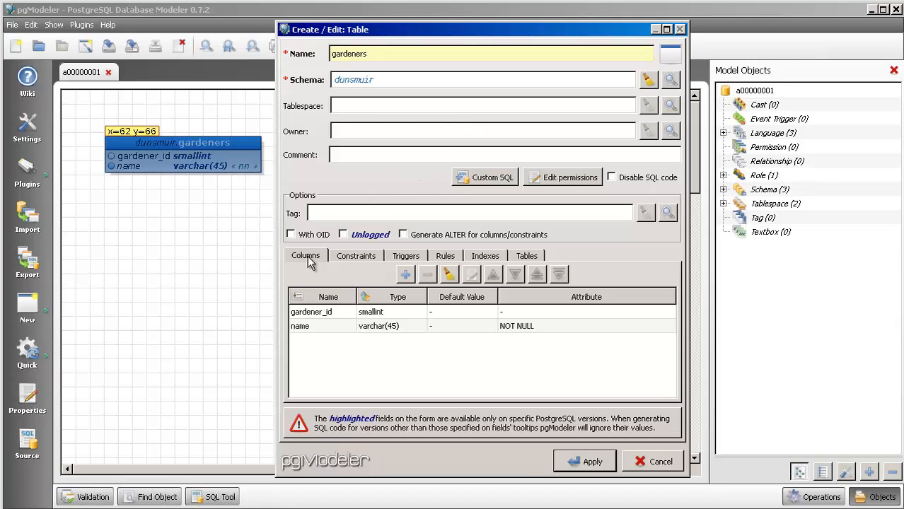
- Add a PRIMARY KEY constraint named gardeners_pkey on the gardener_id column of the gardeners table
{"action": "left_click", "coordinate": [353, 260]}
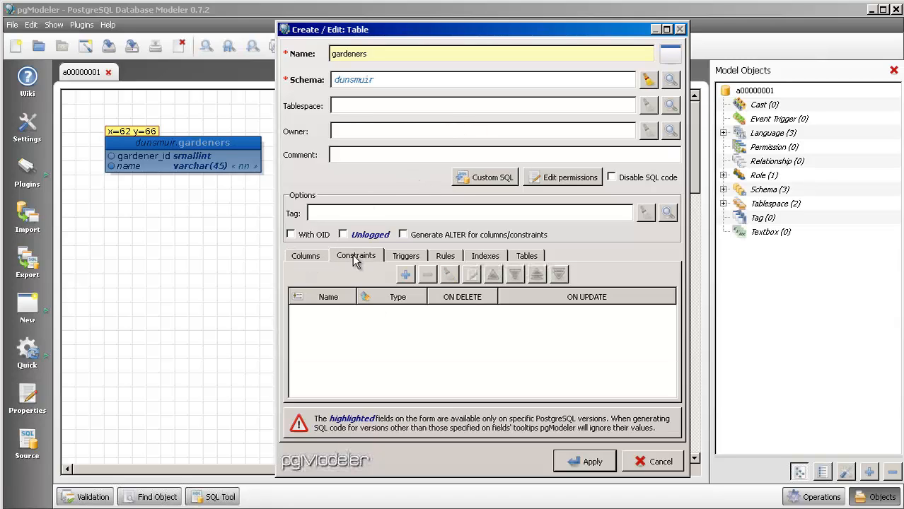
{"action": "left_click", "coordinate": [407, 276]}
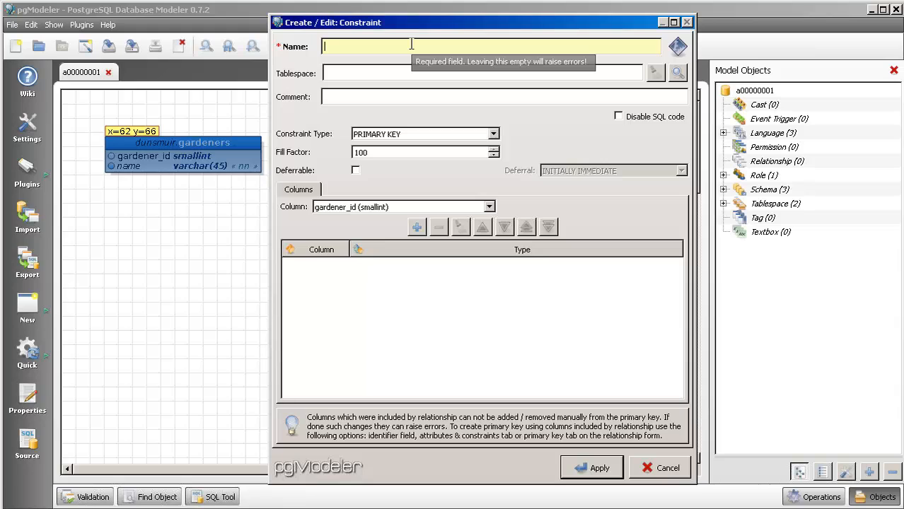
{"action": "type", "text": "gardeners_pkey"}
{"action": "left_click", "coordinate": [492, 134]}
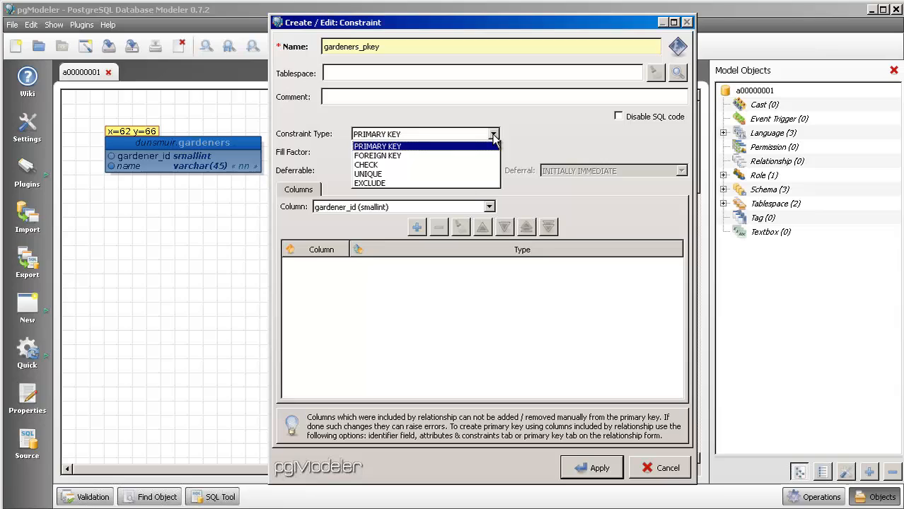
{"action": "left_click", "coordinate": [402, 147]}
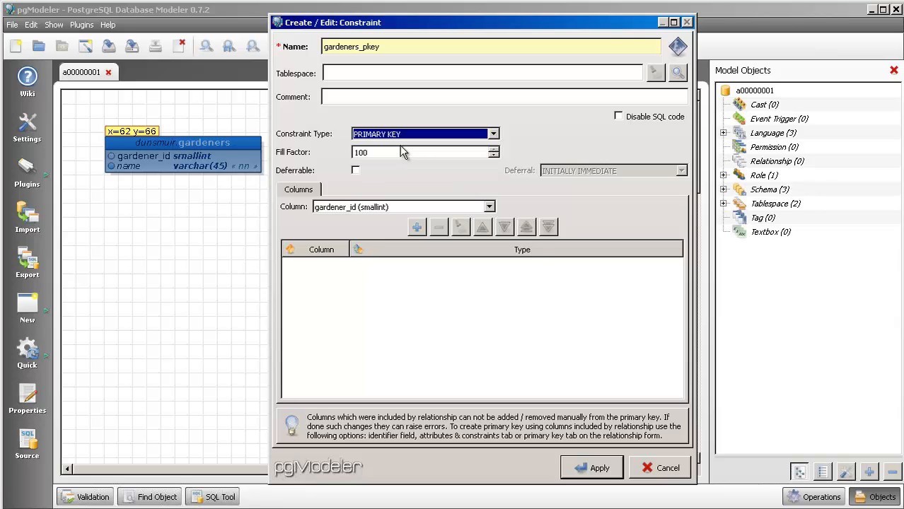
{"action": "left_click", "coordinate": [490, 207]}
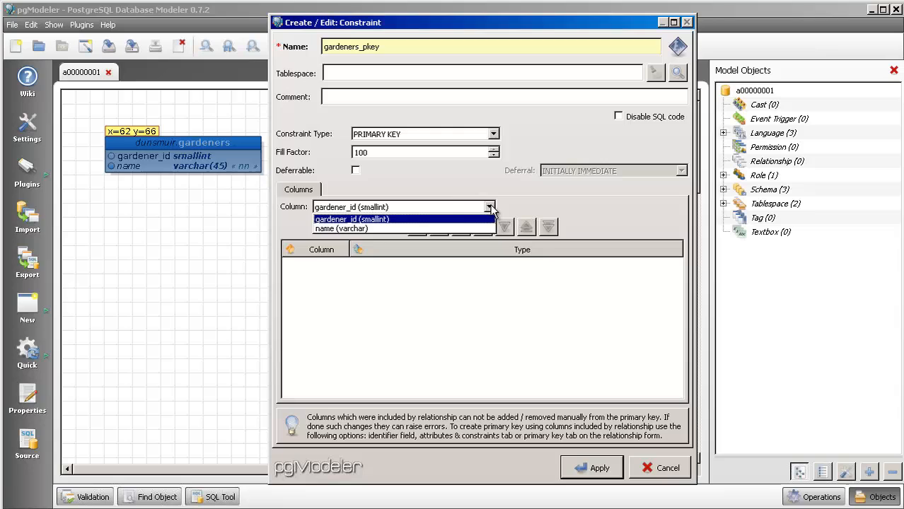
{"action": "left_click", "coordinate": [343, 220]}
{"action": "left_click", "coordinate": [417, 228]}
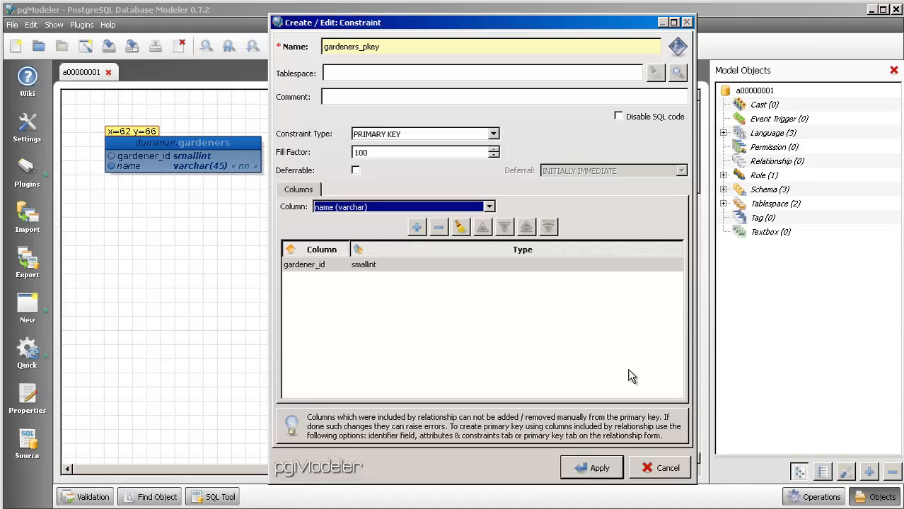
{"action": "left_click", "coordinate": [596, 470]}
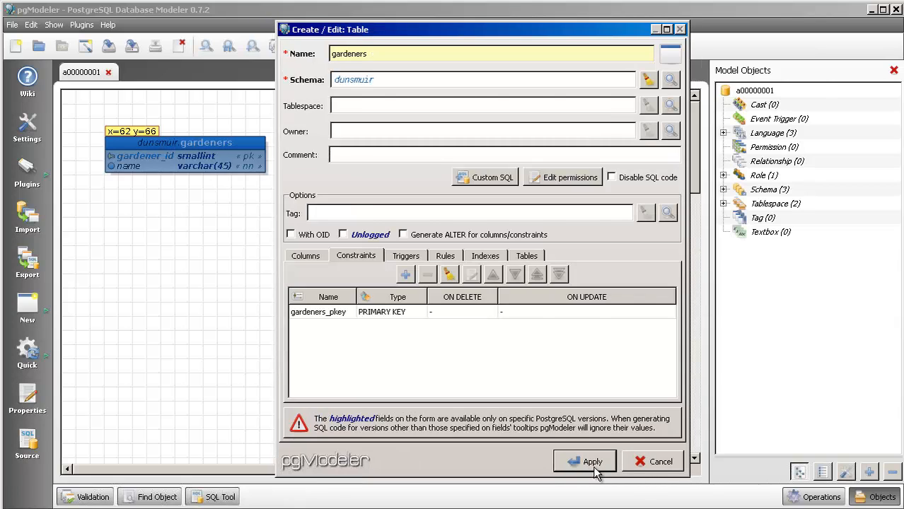
- Apply the gardeners table and move it closer to the canvas's upper-left corner
{"action": "left_click", "coordinate": [593, 467]}
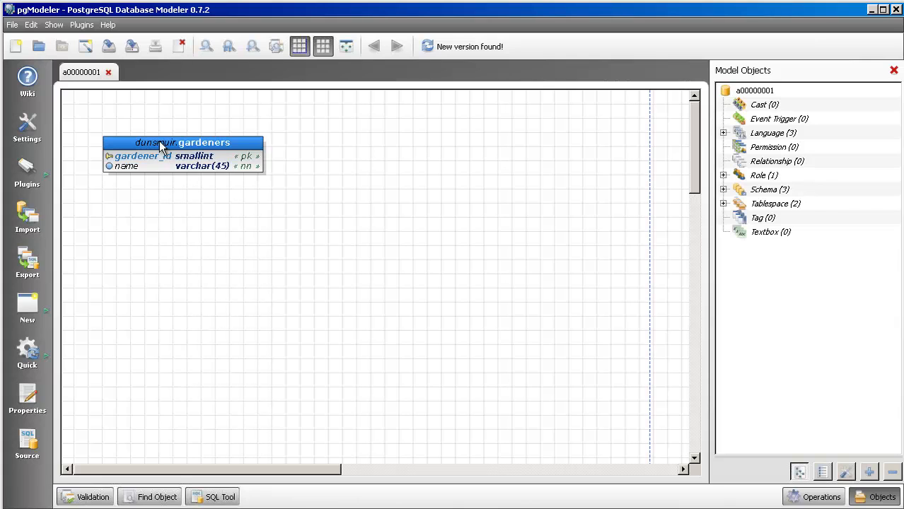
{"action": "left_click_drag", "start_coordinate": [160, 142], "coordinate": [143, 121]}
{"action": "left_click", "coordinate": [170, 252]}
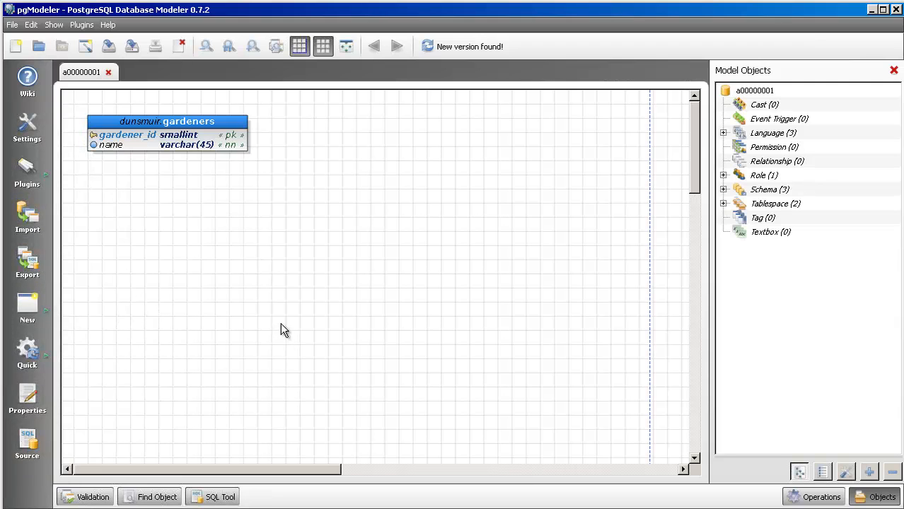
- Place a new table on the canvas below and to the right of gardeners, and name it plots
{"action": "left_click", "coordinate": [43, 309]}
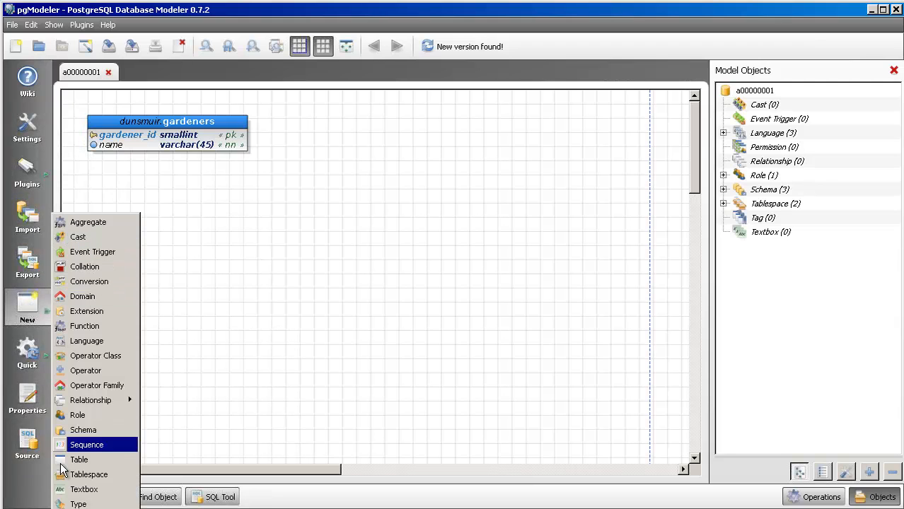
{"action": "left_click", "coordinate": [82, 465]}
{"action": "left_click", "coordinate": [337, 223]}
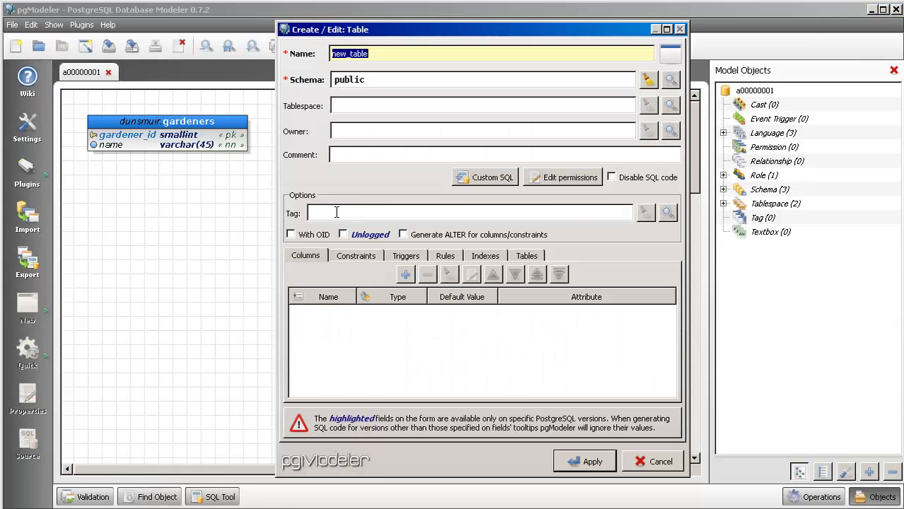
{"action": "type", "text": "plots"}
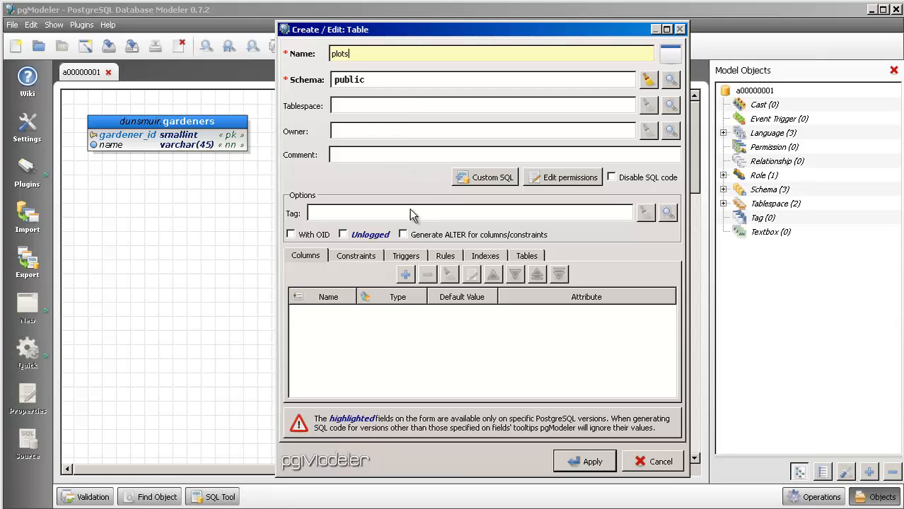
- Add a column named plot_id with the smallint type to the plots table
{"action": "left_click", "coordinate": [405, 275]}
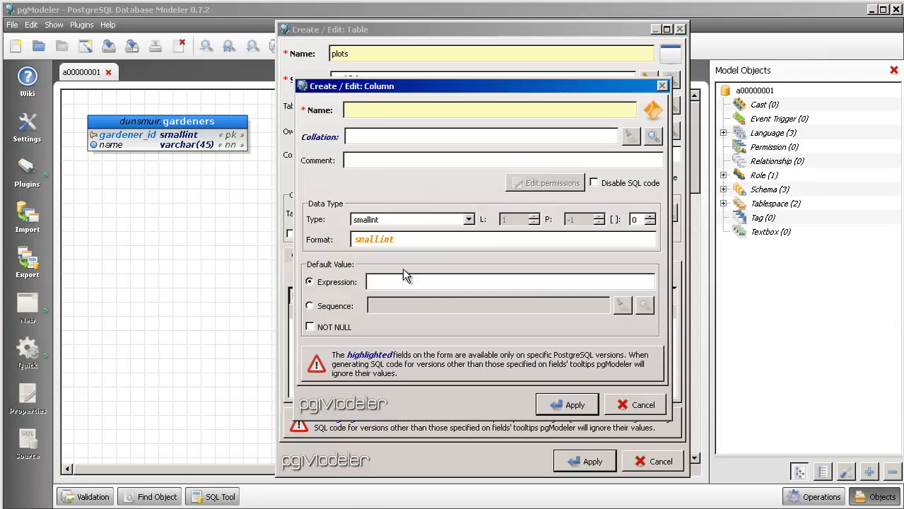
{"action": "type", "text": "plot_id"}
{"action": "left_click", "coordinate": [572, 410]}
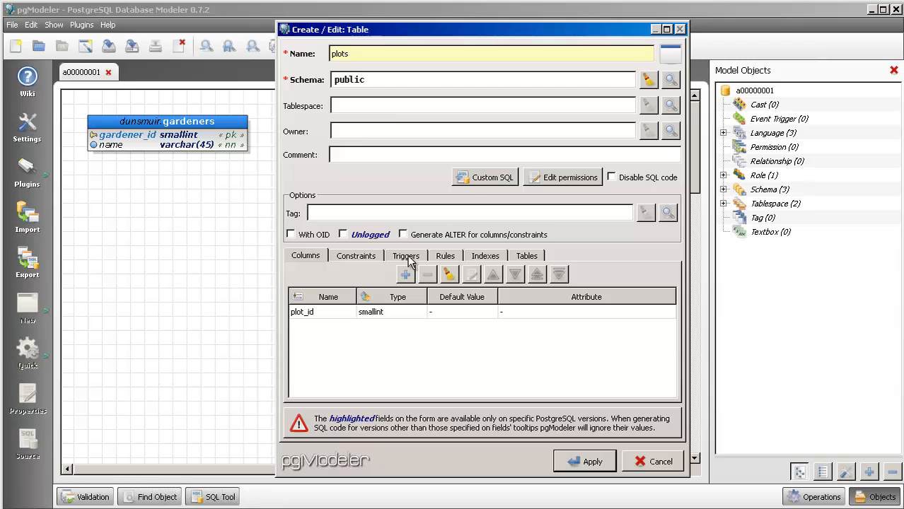
- Add a column named section with the varchar type to the plots table
{"action": "left_click", "coordinate": [406, 276]}
{"action": "type", "text": "se"}
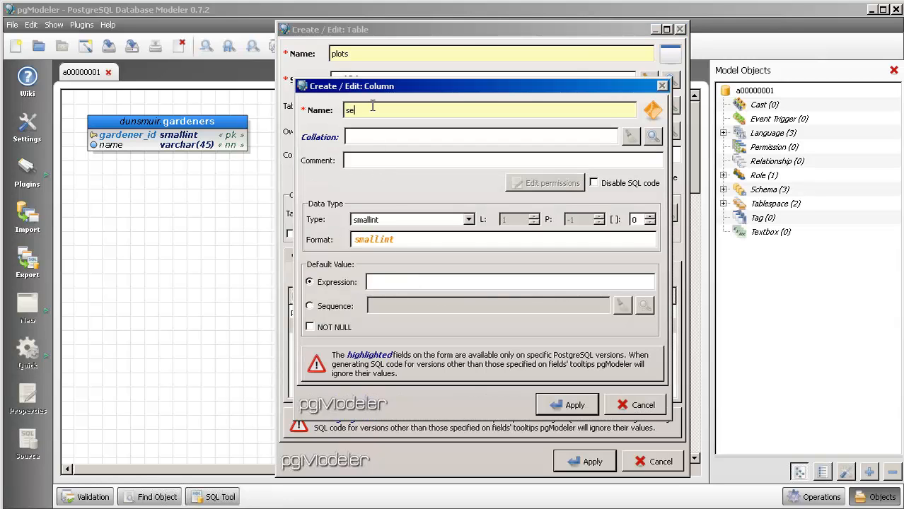
{"action": "type", "text": "ction"}
{"action": "left_click", "coordinate": [469, 219]}
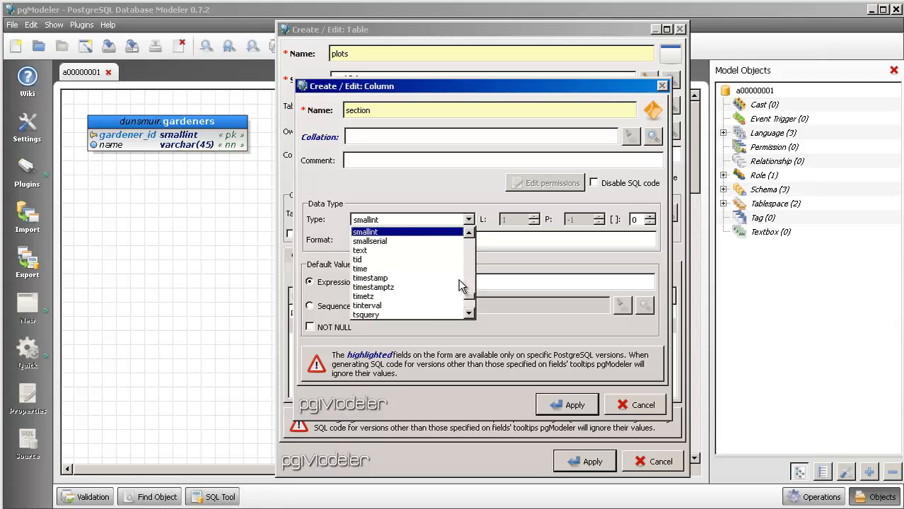
{"action": "scroll", "coordinate": [460, 287], "scroll_direction": "down", "scroll_amount": 4}
{"action": "left_click", "coordinate": [414, 298]}
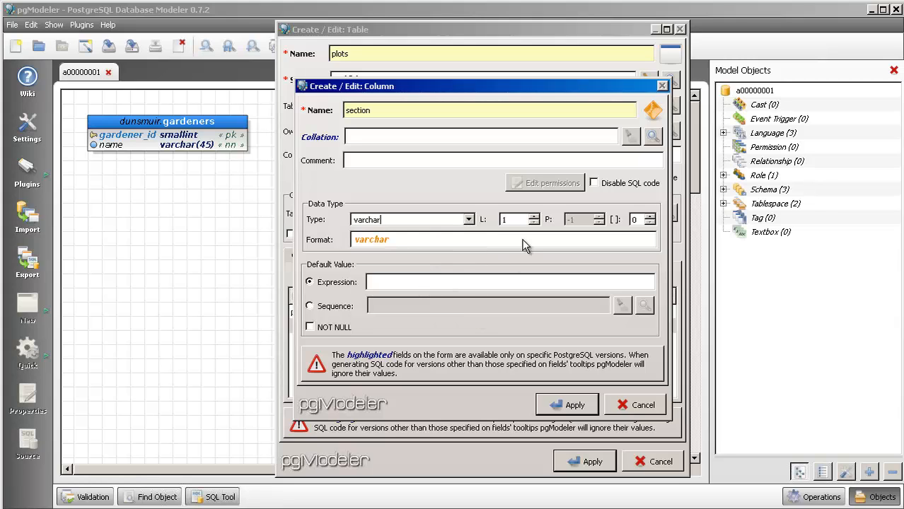
{"action": "left_click", "coordinate": [573, 405]}
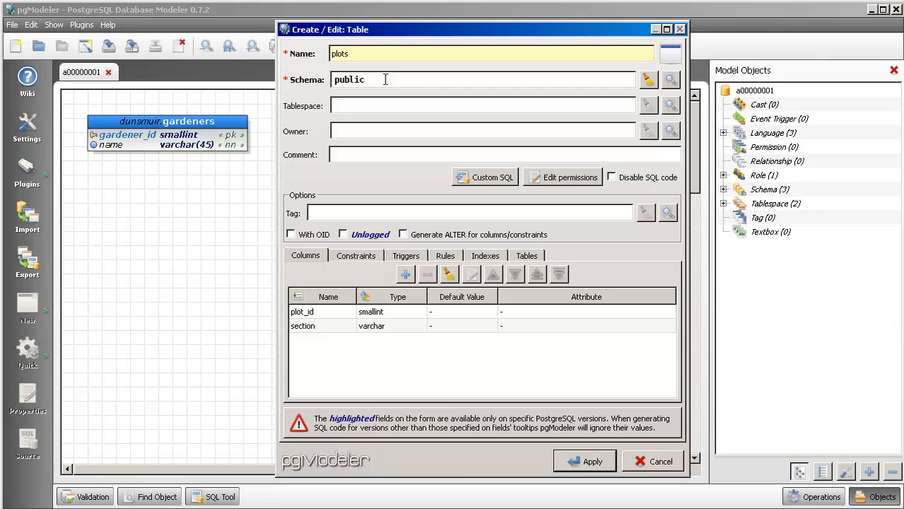
- Add a NOT NULL column named number with the smallint type to the plots table
{"action": "left_click", "coordinate": [408, 276]}
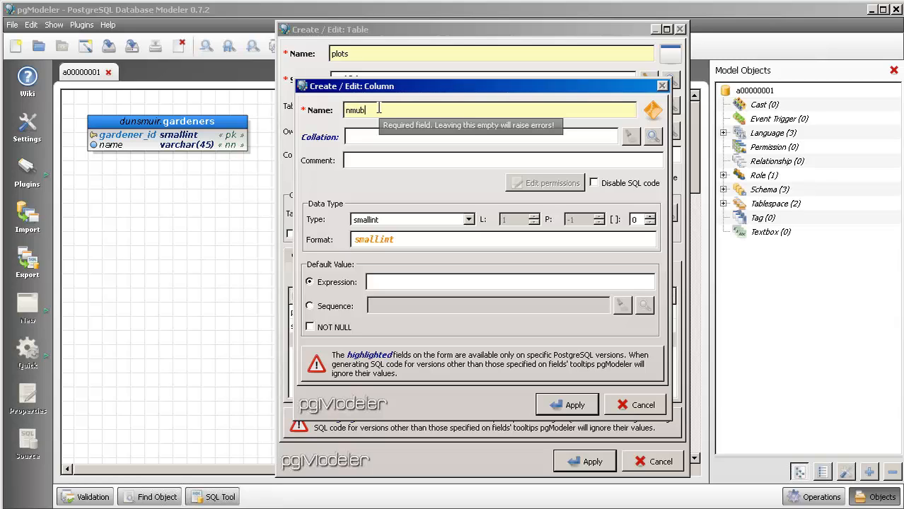
{"action": "left_click_drag", "start_coordinate": [380, 111], "coordinate": [231, 92]}
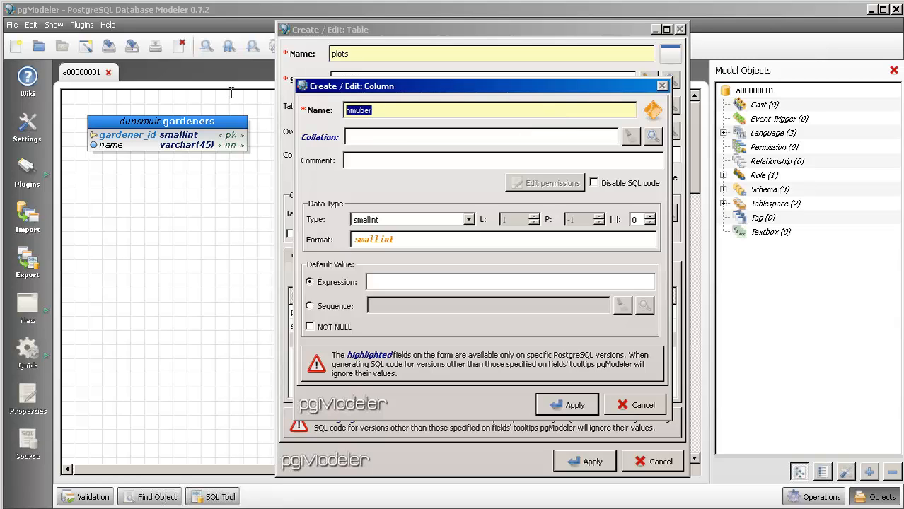
{"action": "type", "text": "numb"}
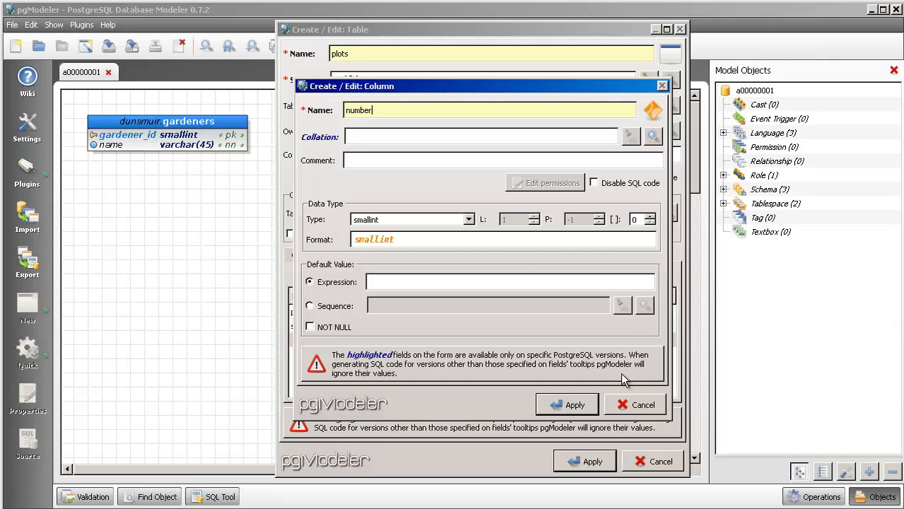
{"action": "left_click", "coordinate": [325, 327]}
{"action": "left_click", "coordinate": [561, 405]}
- Make the section column of the plots table NOT NULL
{"action": "double_click", "coordinate": [330, 329]}
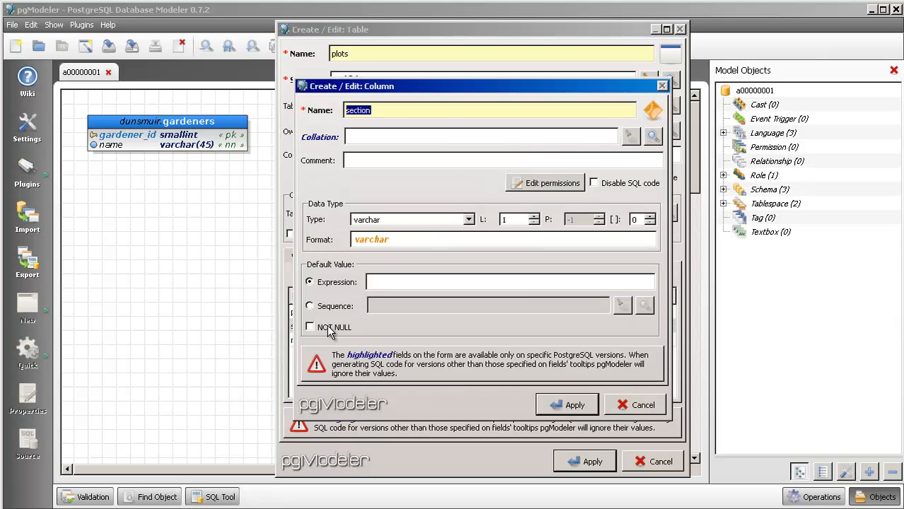
{"action": "left_click", "coordinate": [329, 331]}
{"action": "left_click", "coordinate": [568, 406]}
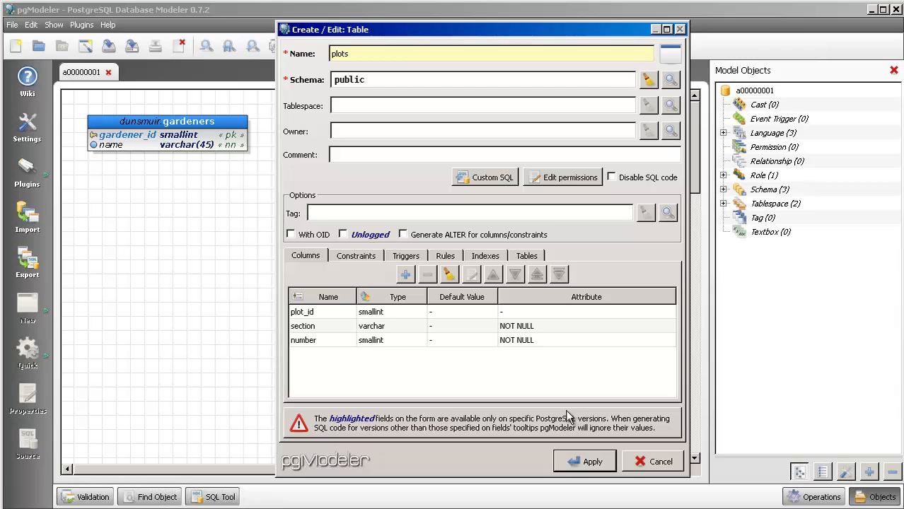
- Add a PRIMARY KEY constraint named plots_pkey on the plot_id column of the plots table
{"action": "left_click_drag", "start_coordinate": [429, 42], "coordinate": [366, 36]}
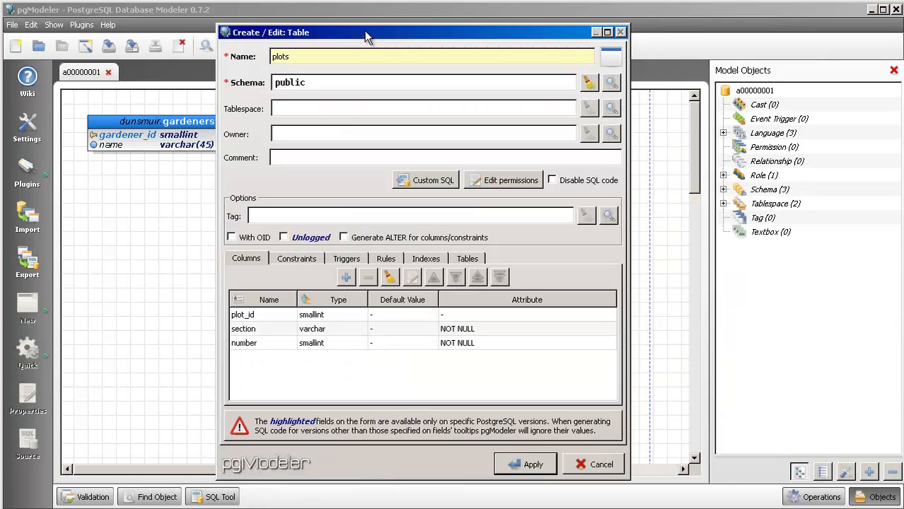
{"action": "left_click", "coordinate": [297, 260]}
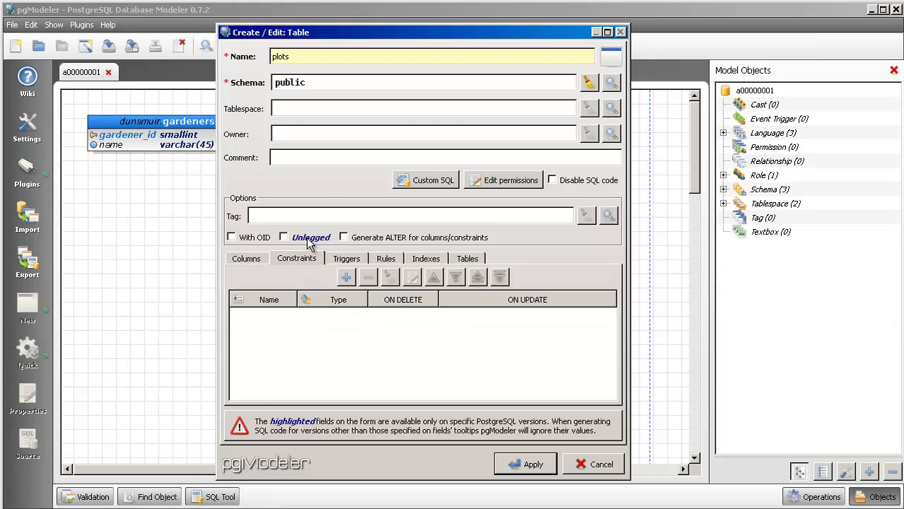
{"action": "left_click", "coordinate": [346, 277]}
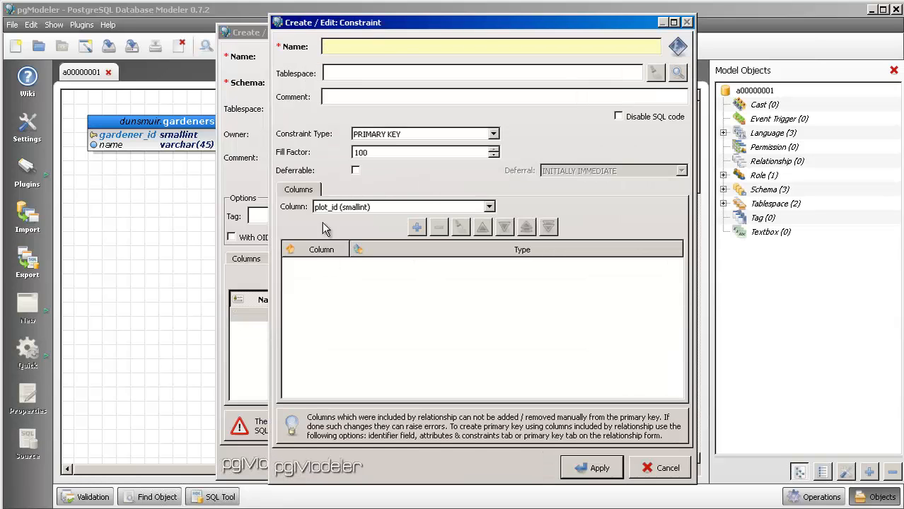
{"action": "type", "text": "plots_pkey"}
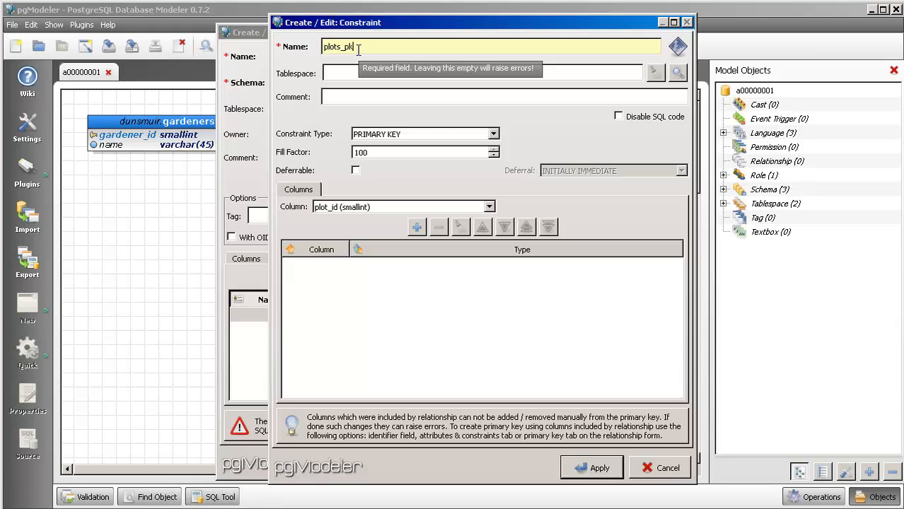
{"action": "left_click", "coordinate": [409, 134]}
{"action": "left_click", "coordinate": [405, 147]}
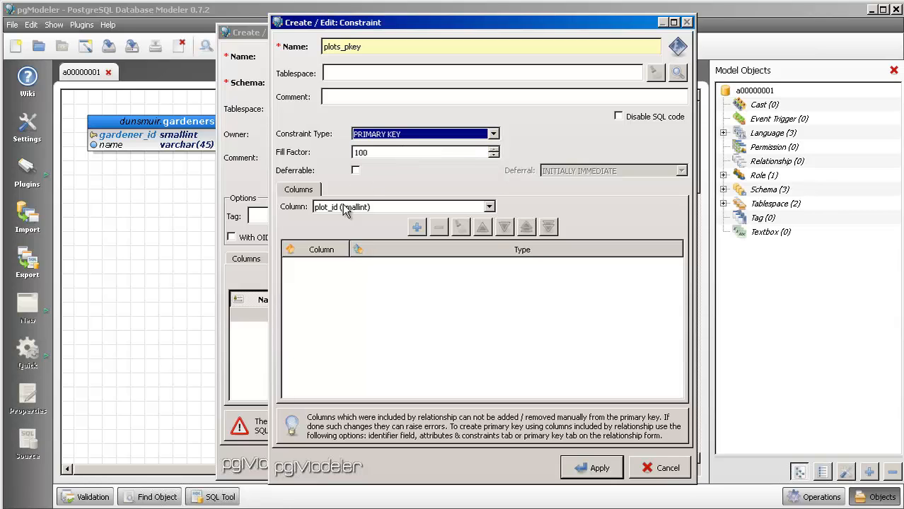
{"action": "left_click", "coordinate": [340, 207]}
{"action": "left_click", "coordinate": [341, 220]}
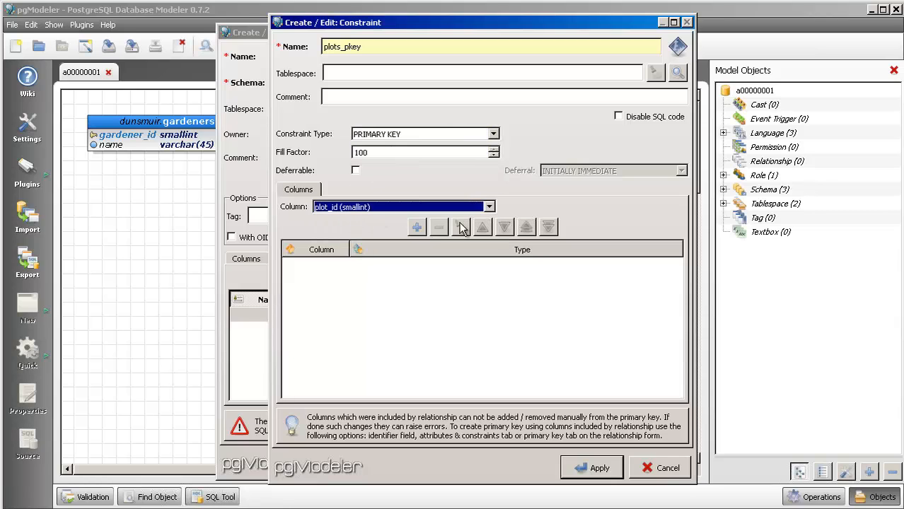
{"action": "left_click", "coordinate": [417, 227]}
{"action": "left_click", "coordinate": [590, 470]}
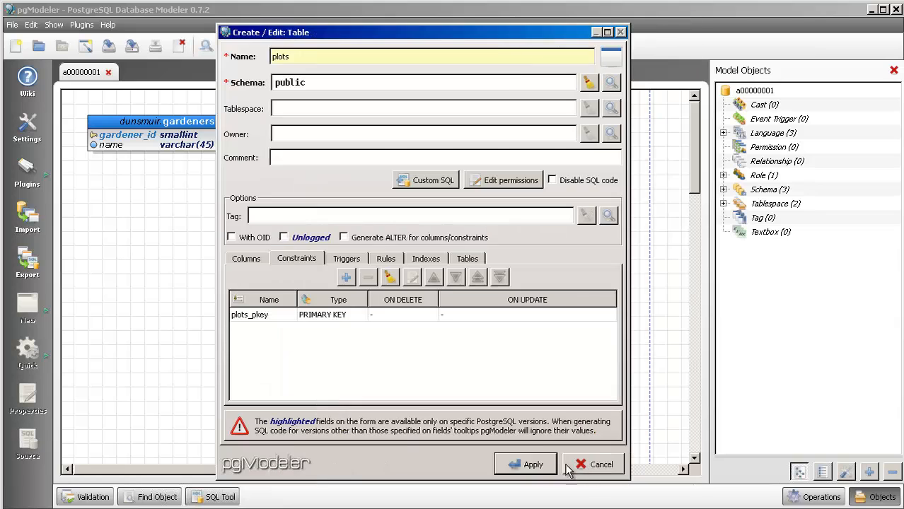
- Apply the plots table and move it below the gardeners table, to about x=175, y=189
{"action": "left_click", "coordinate": [528, 467]}
{"action": "left_click_drag", "start_coordinate": [377, 225], "coordinate": [216, 227]}
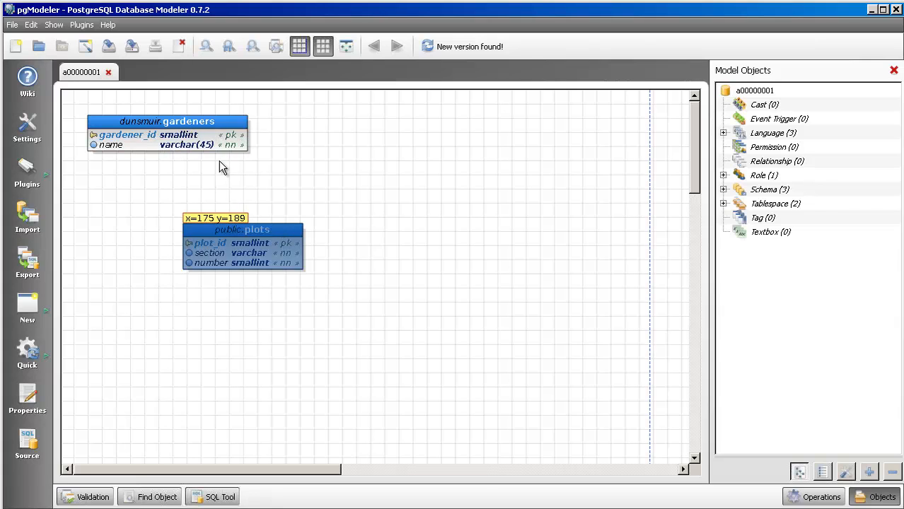
{"action": "left_click", "coordinate": [412, 205]}
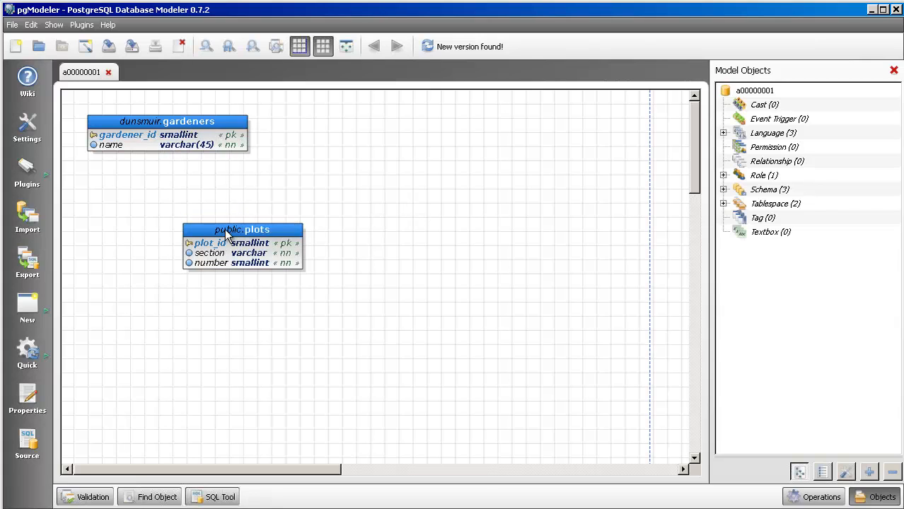
- Change the plots table's schema to dunsmuir and move the table closer to gardeners, to about x=122, y=151
{"action": "left_click", "coordinate": [275, 233]}
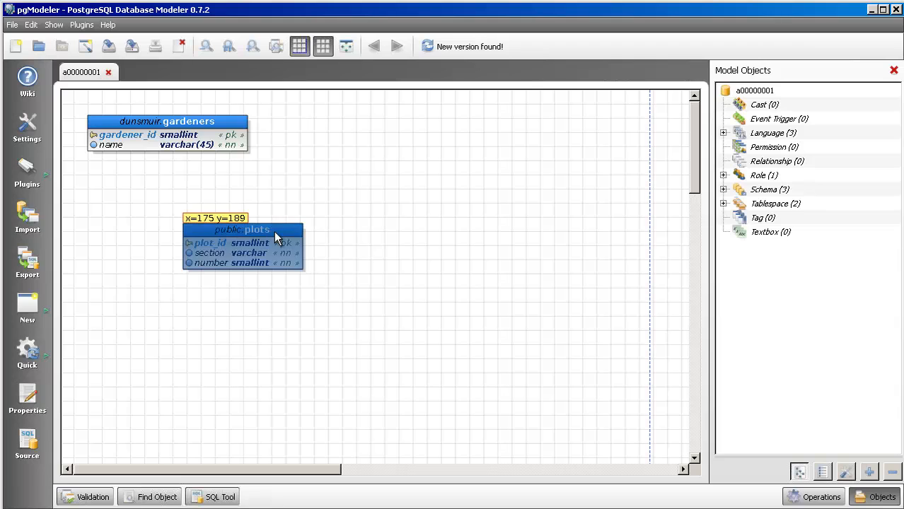
{"action": "double_click", "coordinate": [274, 231]}
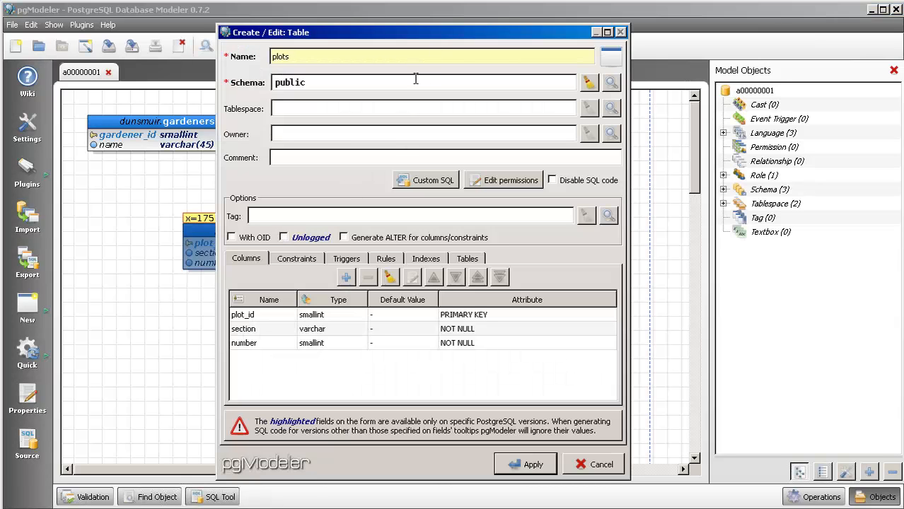
{"action": "left_click", "coordinate": [588, 84]}
{"action": "left_click", "coordinate": [611, 83]}
{"action": "double_click", "coordinate": [456, 174]}
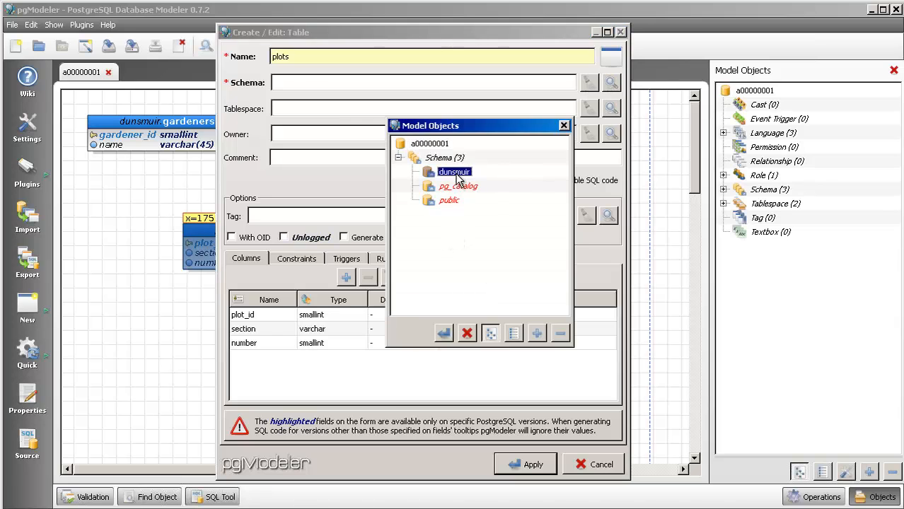
{"action": "left_click", "coordinate": [531, 467]}
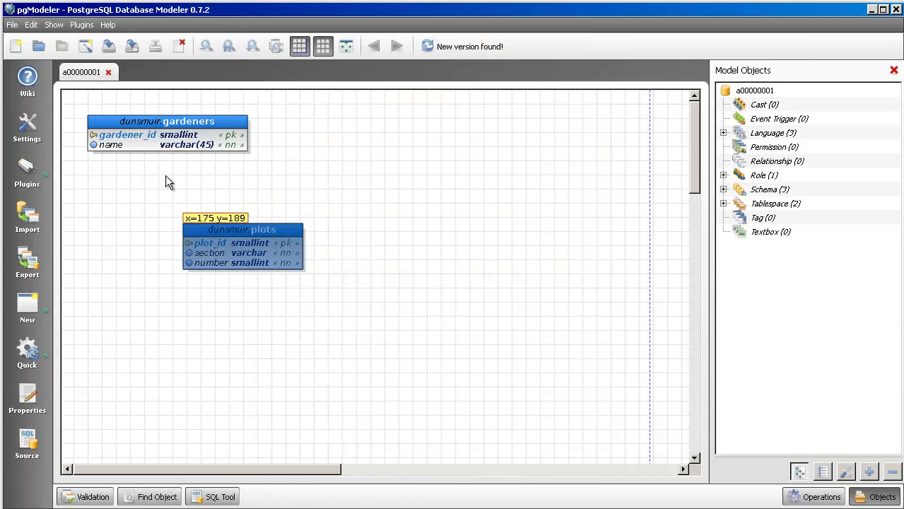
{"action": "left_click_drag", "start_coordinate": [242, 239], "coordinate": [207, 204]}
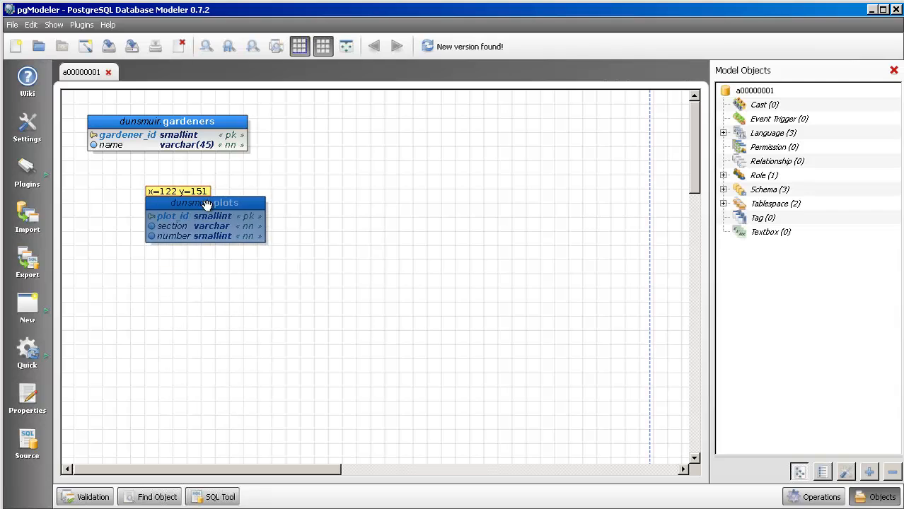
{"action": "left_click", "coordinate": [215, 288]}
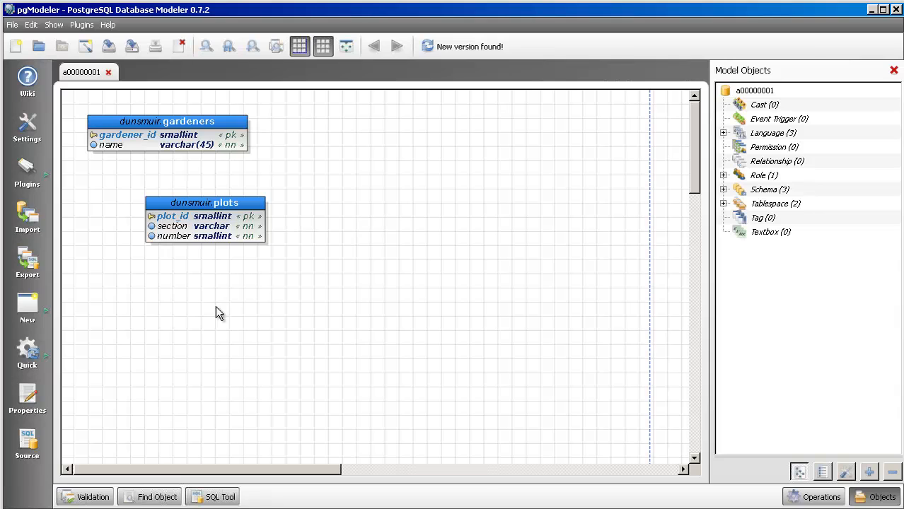
- Create a one-to-many (1-n) relationship from the gardeners table to the plots table
{"action": "left_click", "coordinate": [30, 299]}
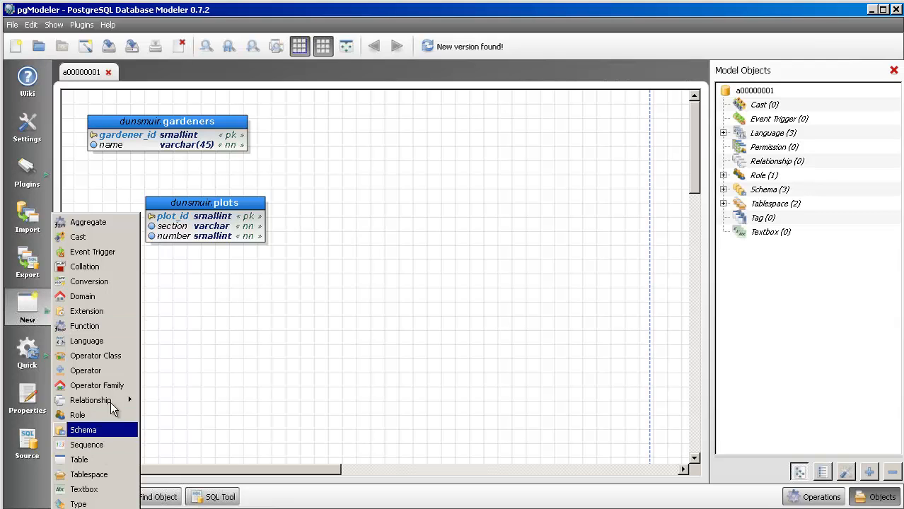
{"action": "mouse_move", "coordinate": [122, 401]}
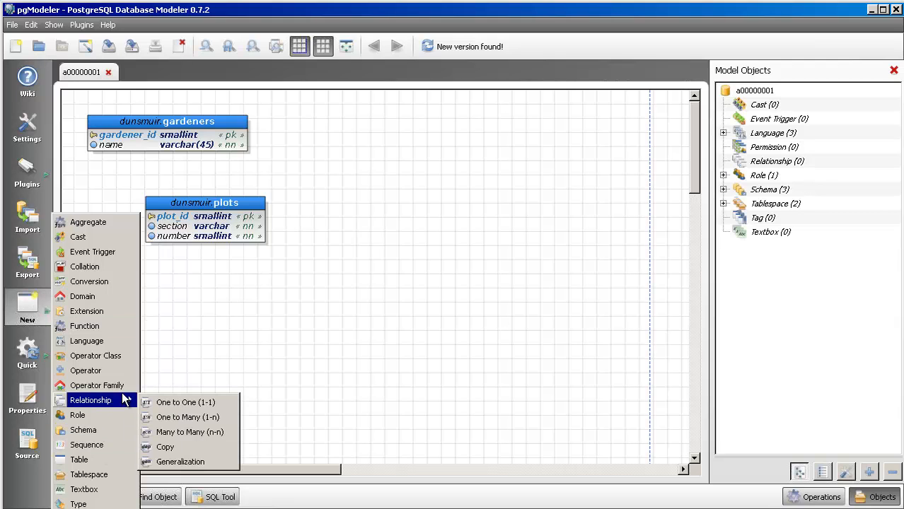
{"action": "left_click", "coordinate": [183, 419]}
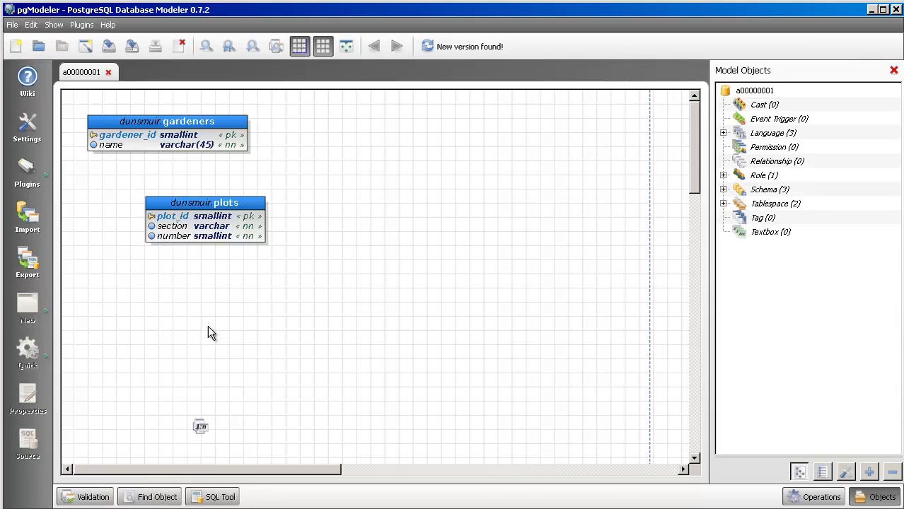
{"action": "left_click", "coordinate": [202, 134]}
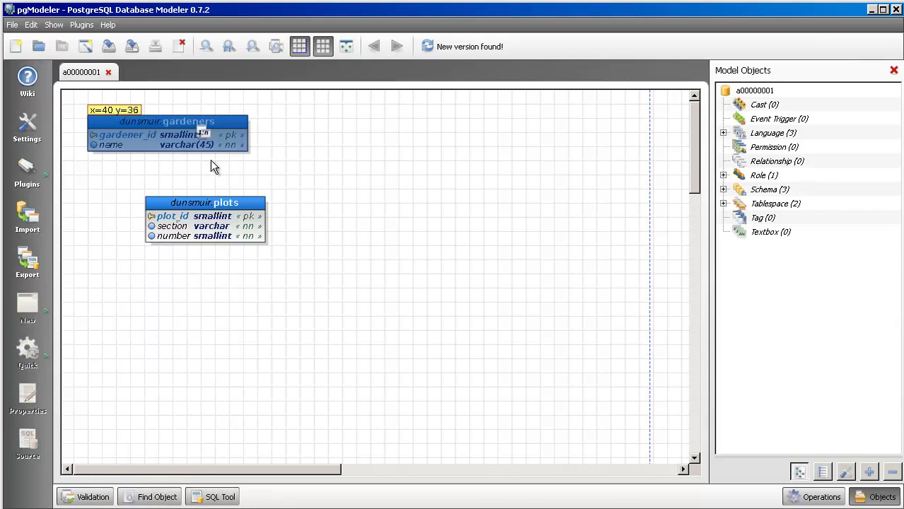
{"action": "left_click", "coordinate": [224, 221]}
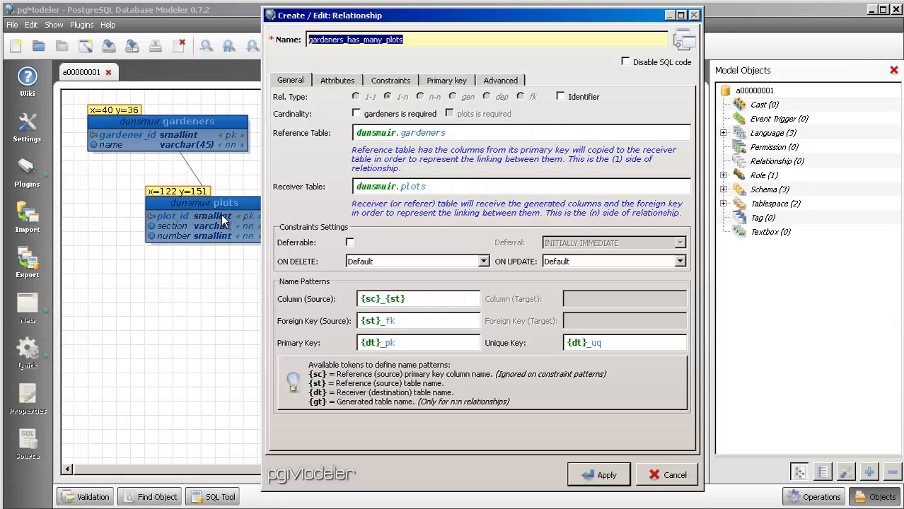
- Shorten the relationship's source column name pattern to {sc} and apply the relationship
{"action": "left_click", "coordinate": [428, 300]}
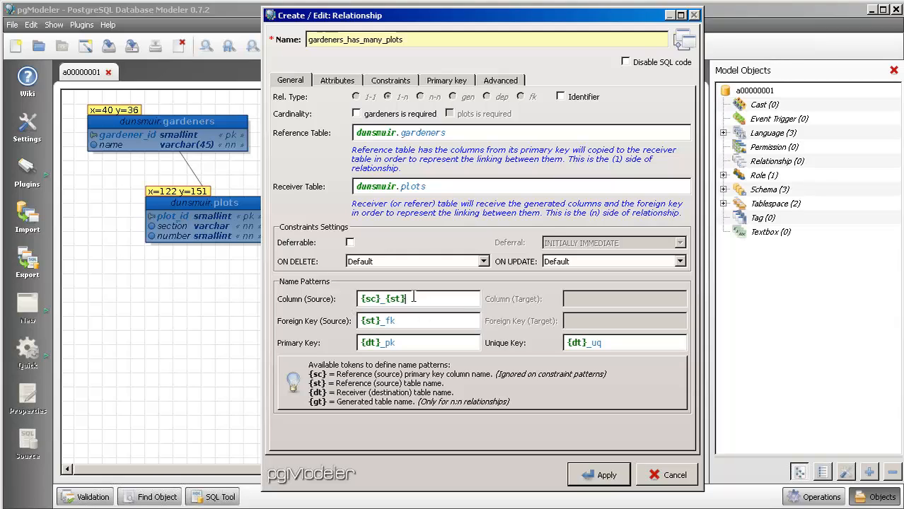
{"action": "key", "text": "BackSpace"}
{"action": "key", "text": "BackSpace"}
{"action": "key", "text": "BackSpace"}
{"action": "key", "text": "BackSpace"}
{"action": "left_click", "coordinate": [605, 481]}
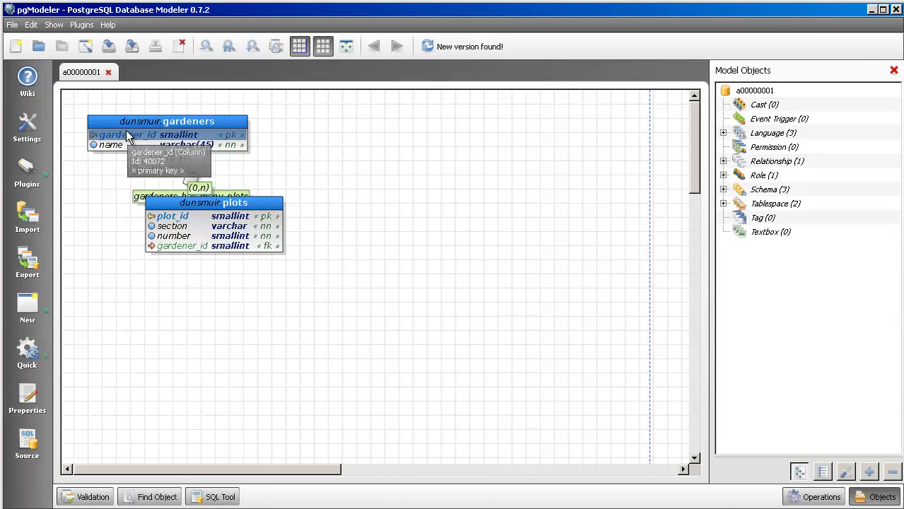
- Move the plots table down to about x=155, y=247 and inspect its gardener_id foreign key and the relationship to gardeners
{"action": "left_click_drag", "start_coordinate": [174, 203], "coordinate": [197, 271]}
{"action": "left_click", "coordinate": [191, 355]}
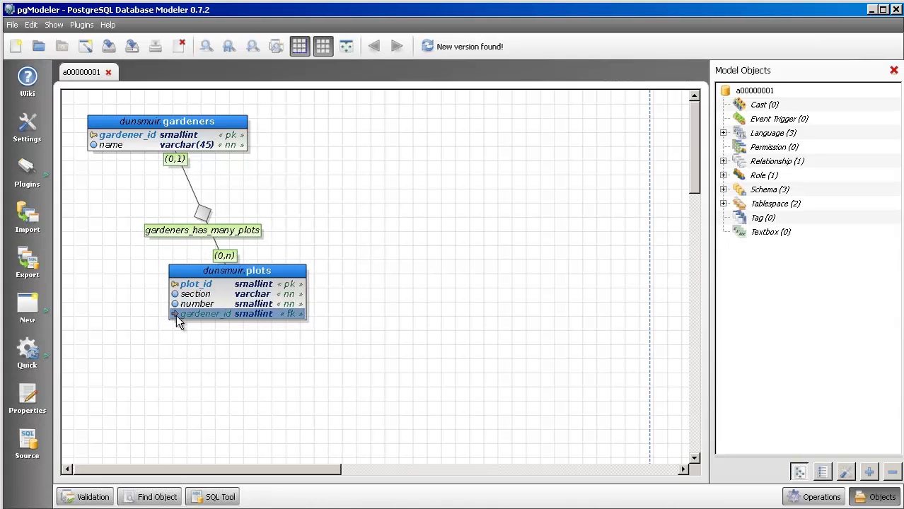
{"action": "mouse_move", "coordinate": [176, 315]}
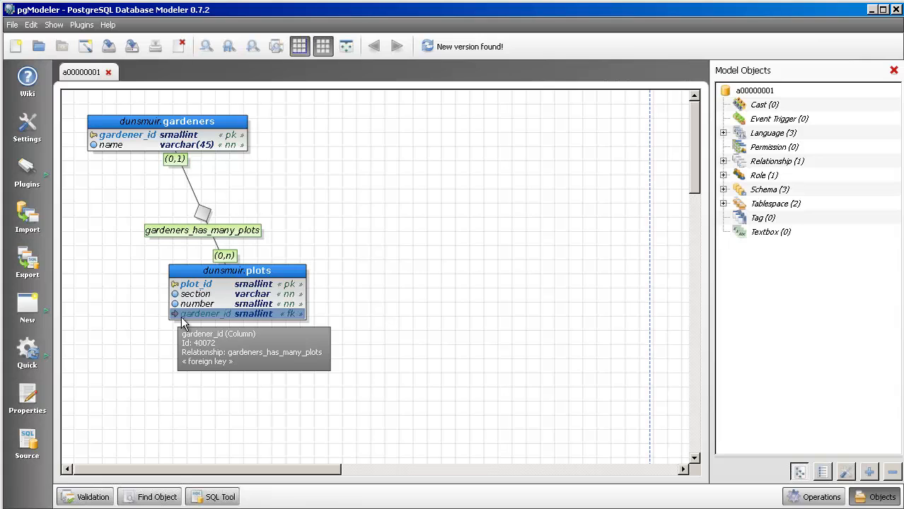
{"action": "mouse_move", "coordinate": [140, 140]}
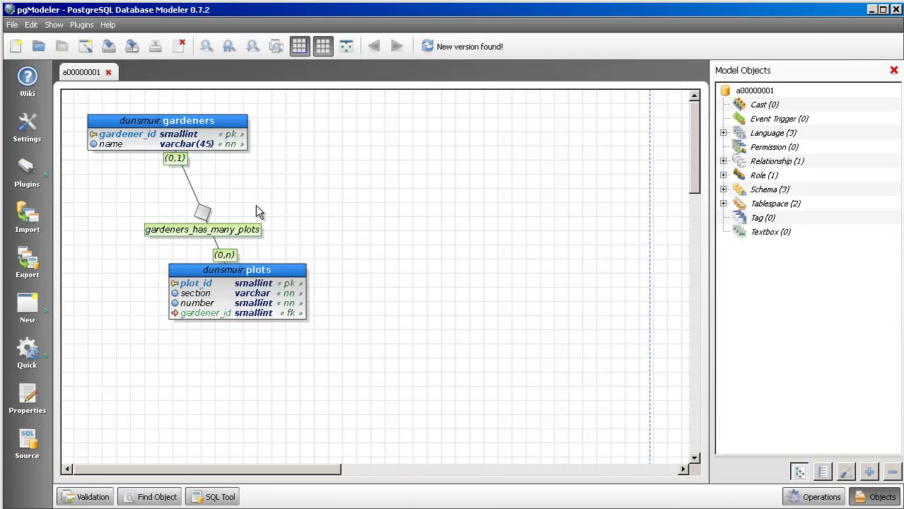
{"action": "left_click", "coordinate": [216, 315]}
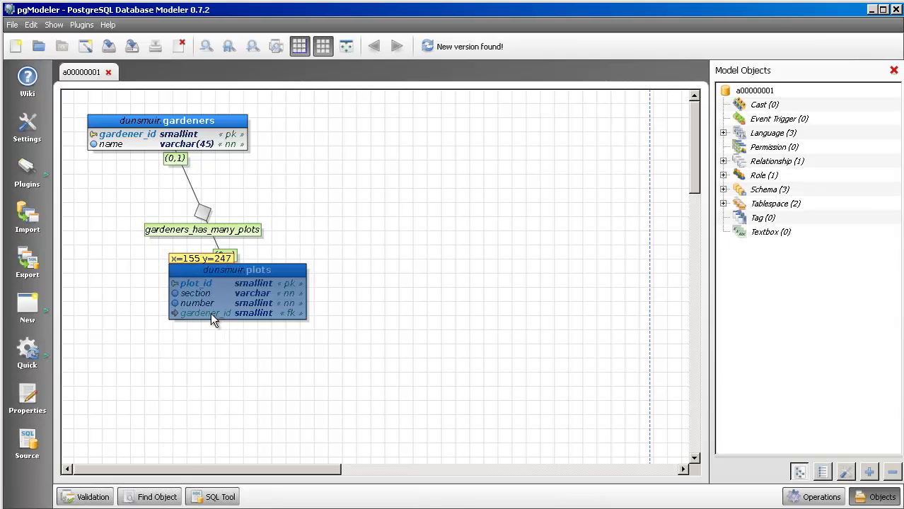
{"action": "left_click", "coordinate": [198, 207]}
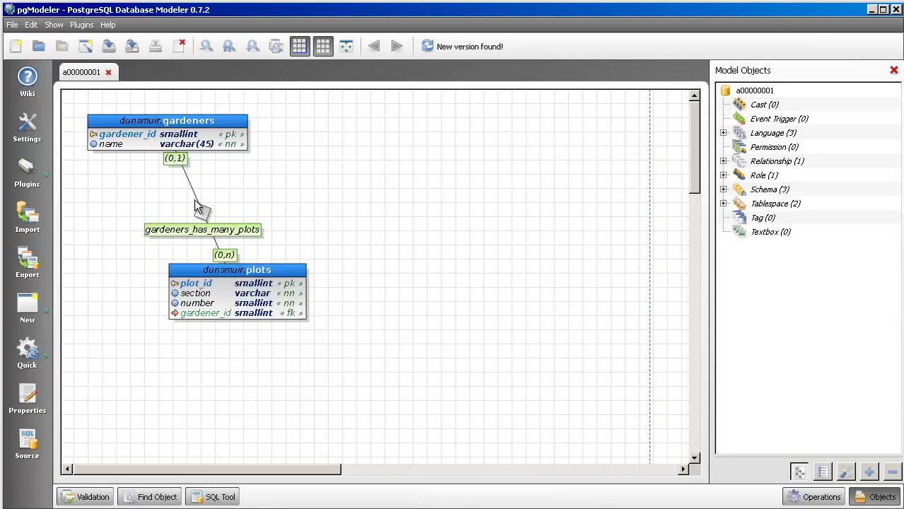
{"action": "left_click", "coordinate": [201, 210]}
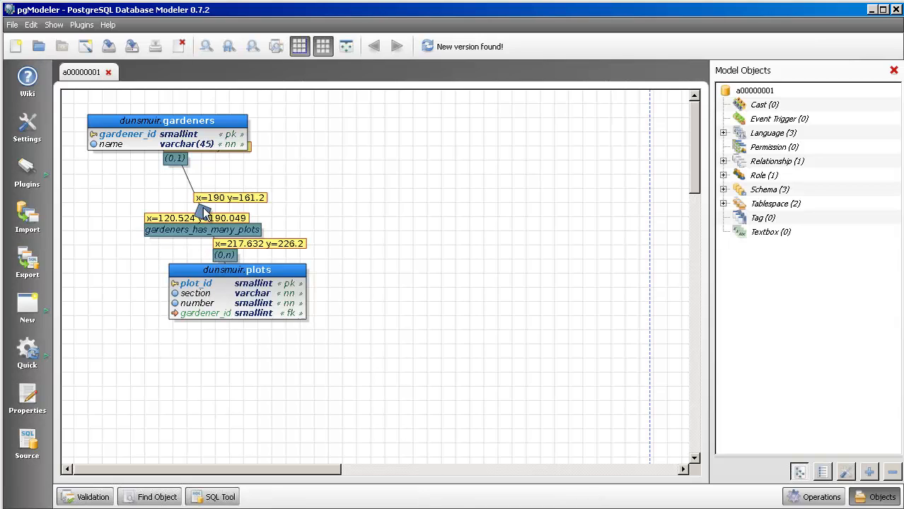
{"action": "left_click", "coordinate": [353, 258]}
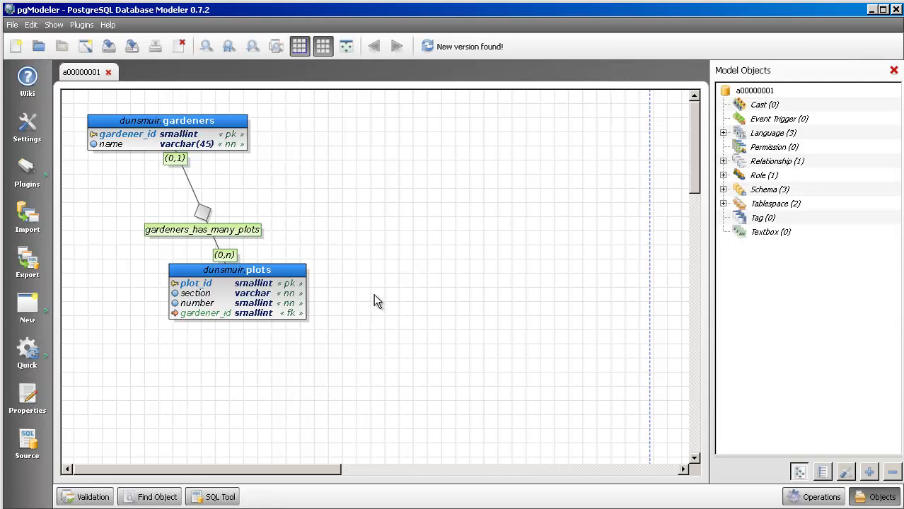
- Start a new table named plants to the right of gardeners and assign it to the dunsmuir schema
{"action": "left_click", "coordinate": [29, 301]}
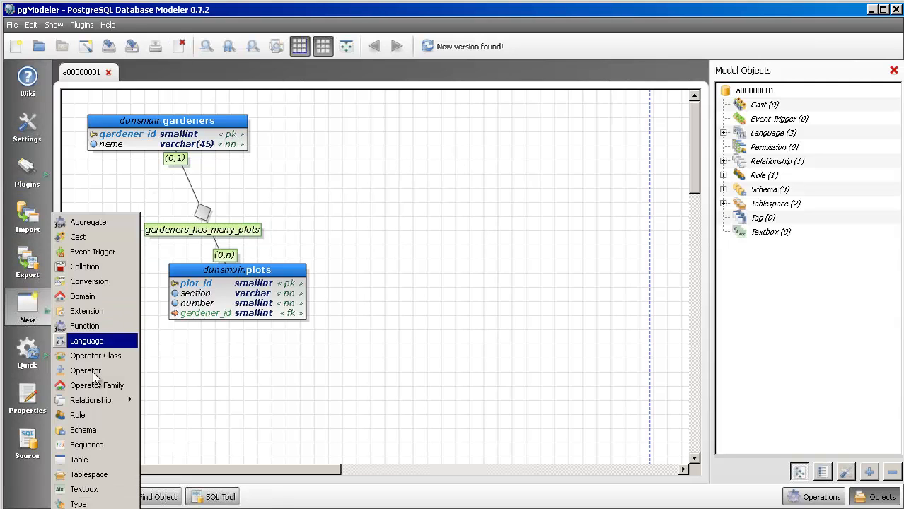
{"action": "left_click", "coordinate": [79, 460]}
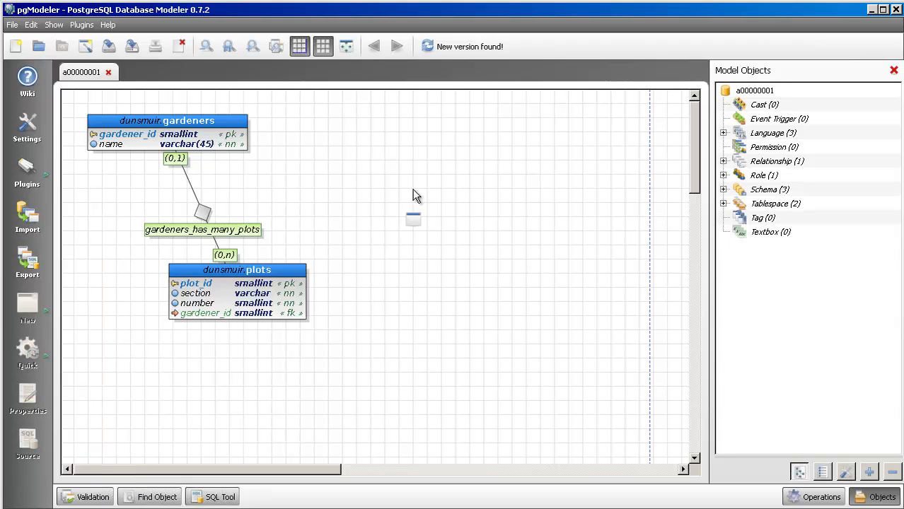
{"action": "left_click", "coordinate": [392, 136]}
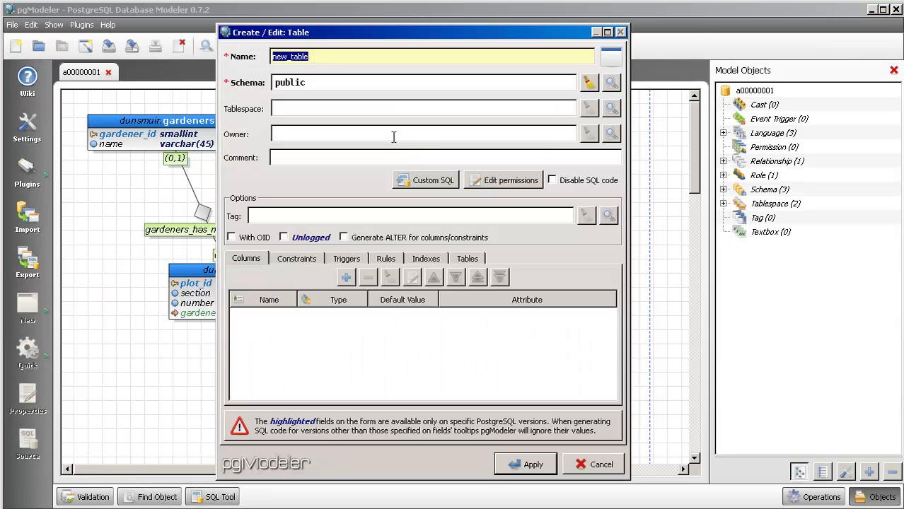
{"action": "type", "text": "p"}
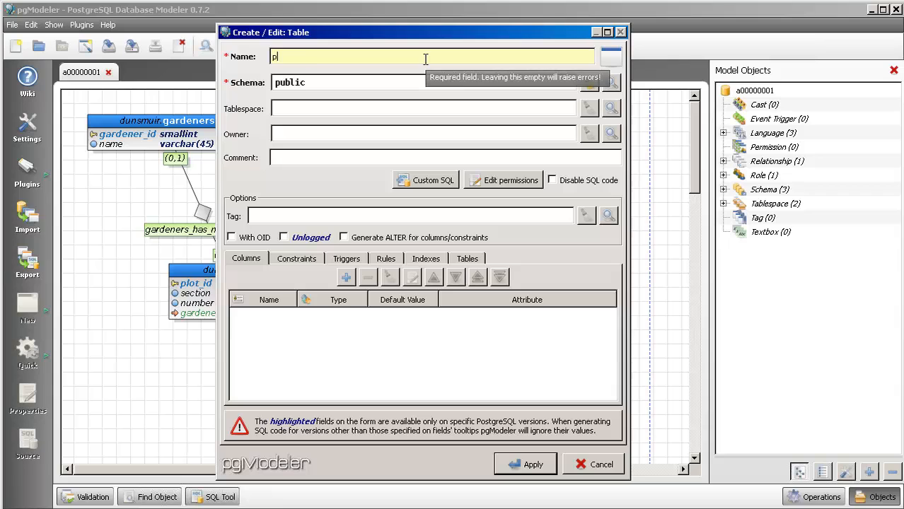
{"action": "type", "text": "lants"}
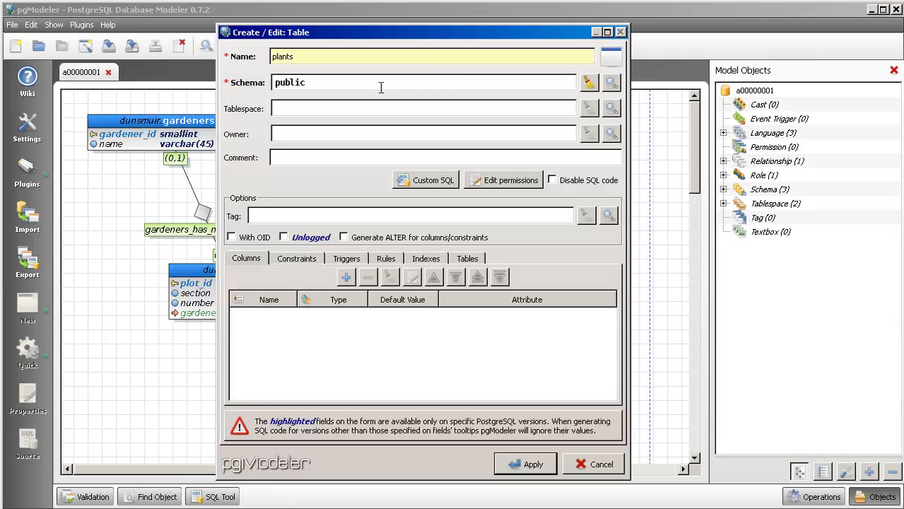
{"action": "left_click", "coordinate": [588, 83]}
{"action": "left_click", "coordinate": [612, 83]}
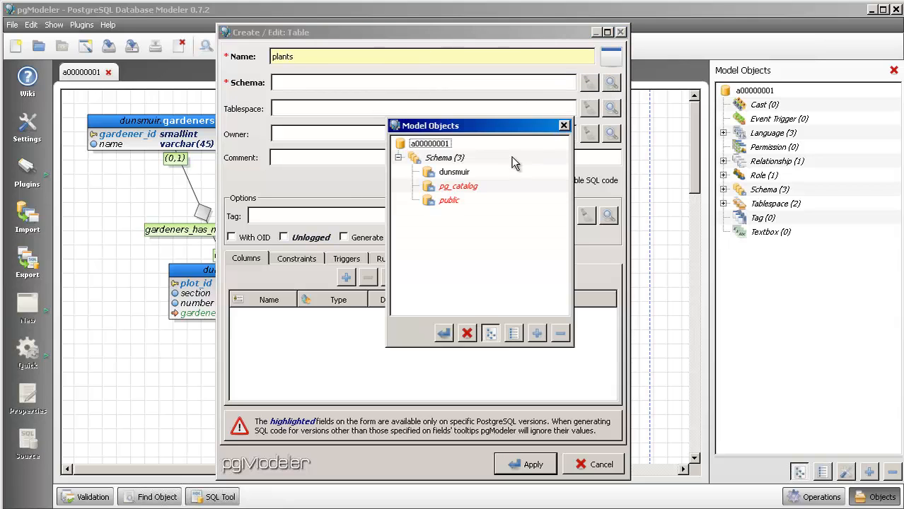
{"action": "double_click", "coordinate": [465, 173]}
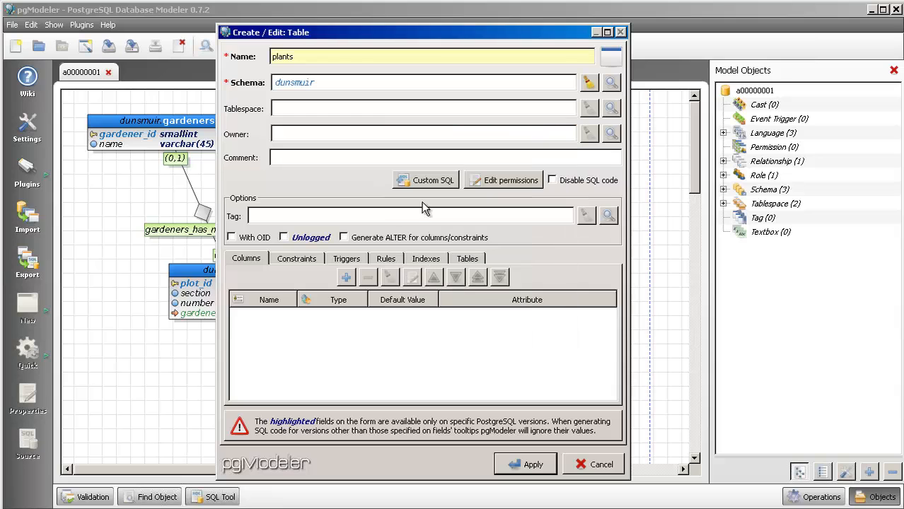
- Add a column named plant_id with the smallint type to the plants table
{"action": "left_click", "coordinate": [345, 279]}
{"action": "type", "text": "plant_id"}
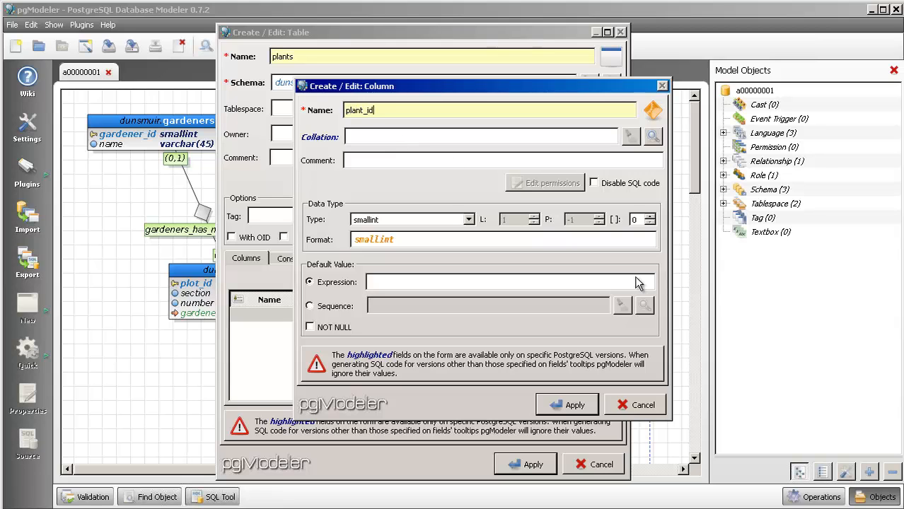
{"action": "left_click", "coordinate": [573, 405]}
- Add a NOT NULL column named name with the type varchar(45) to the plants table
{"action": "left_click", "coordinate": [346, 280]}
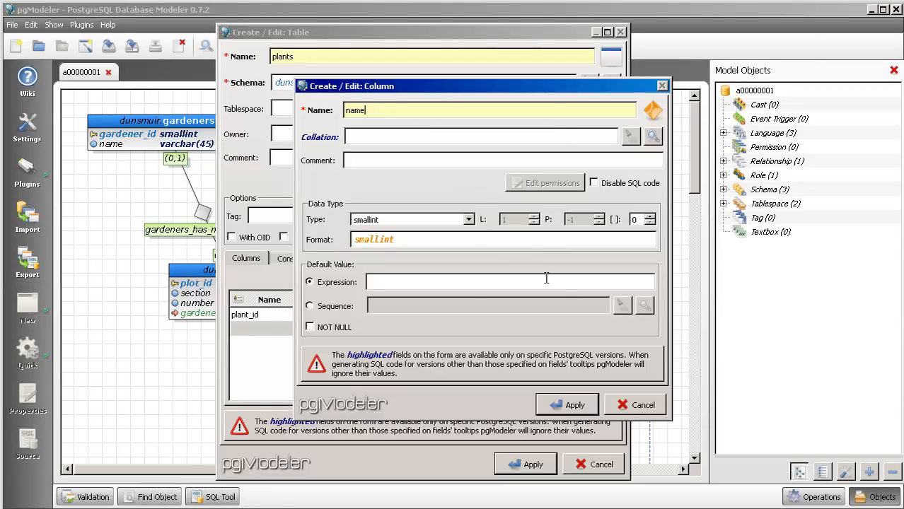
{"action": "left_click", "coordinate": [469, 220]}
{"action": "scroll", "coordinate": [432, 290], "scroll_direction": "down", "scroll_amount": 4}
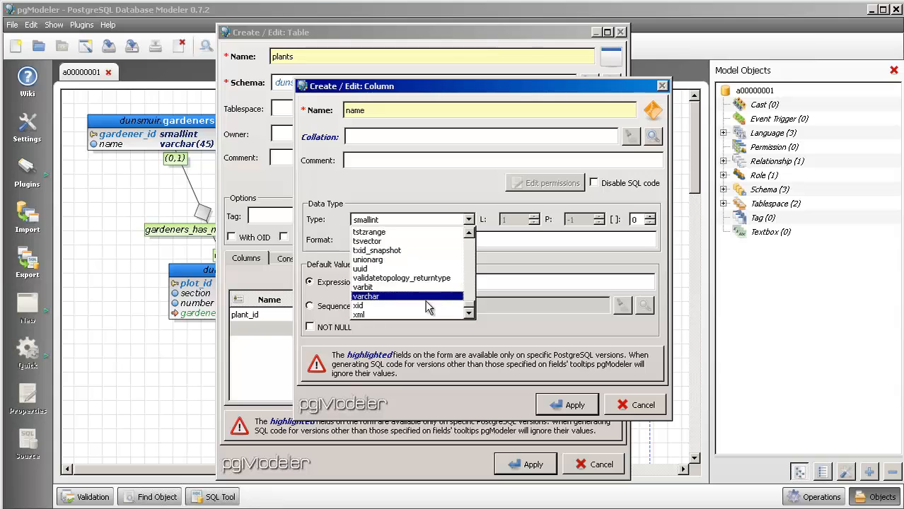
{"action": "left_click", "coordinate": [436, 297]}
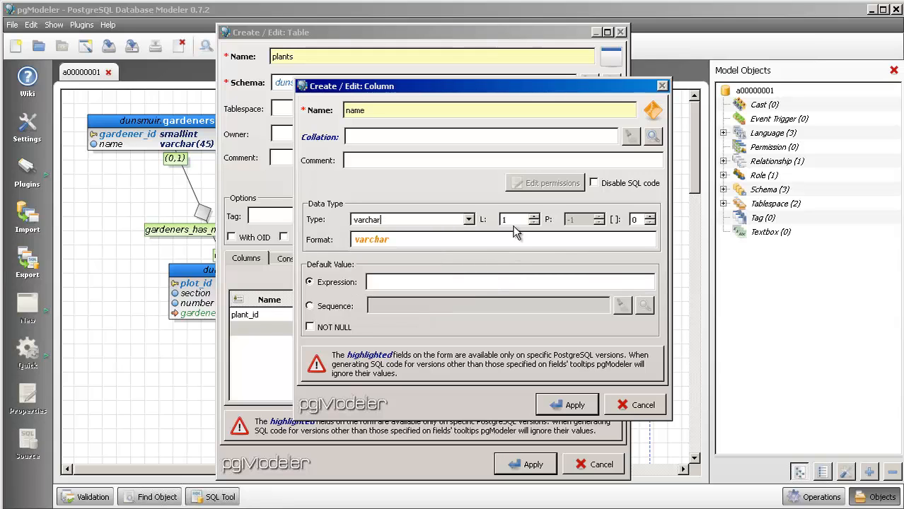
{"action": "type", "text": "45"}
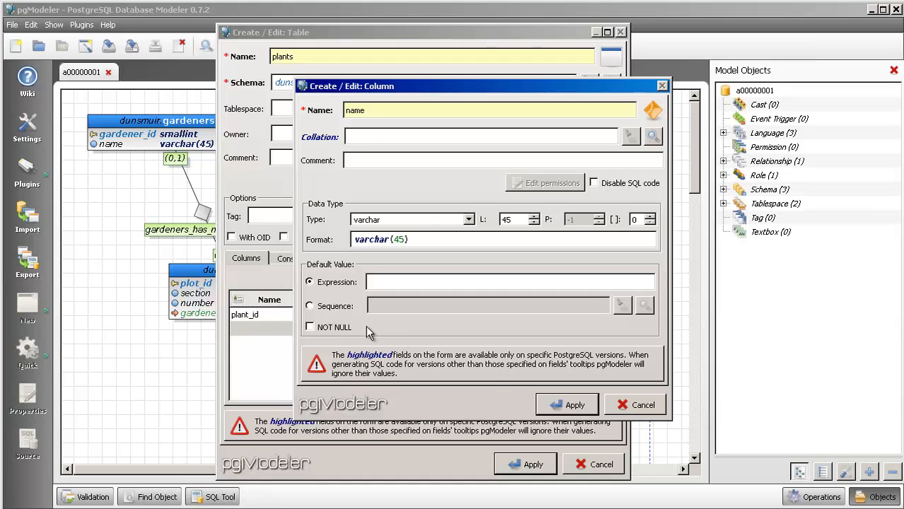
{"action": "left_click", "coordinate": [327, 326]}
{"action": "left_click", "coordinate": [570, 405]}
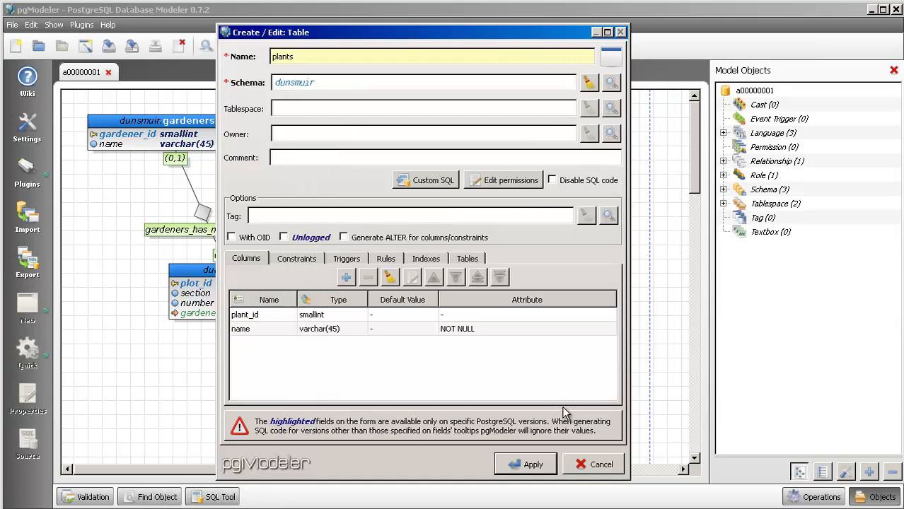
- Add a primary key constraint named plants_pkey on the plant_id column of the plants table
{"action": "left_click", "coordinate": [304, 260]}
{"action": "left_click", "coordinate": [344, 277]}
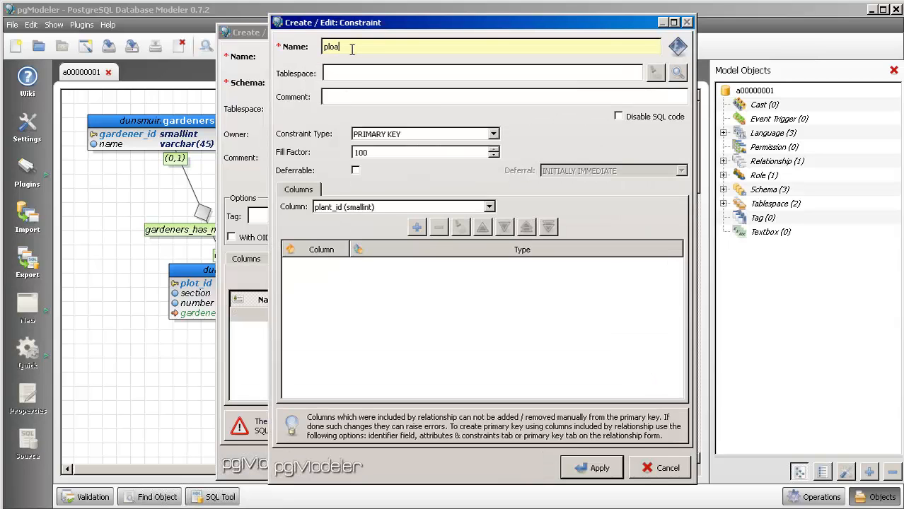
{"action": "key", "text": "BackSpace"}
{"action": "key", "text": "BackSpace"}
{"action": "key", "text": "BackSpace"}
{"action": "left_click", "coordinate": [369, 208]}
{"action": "left_click", "coordinate": [350, 221]}
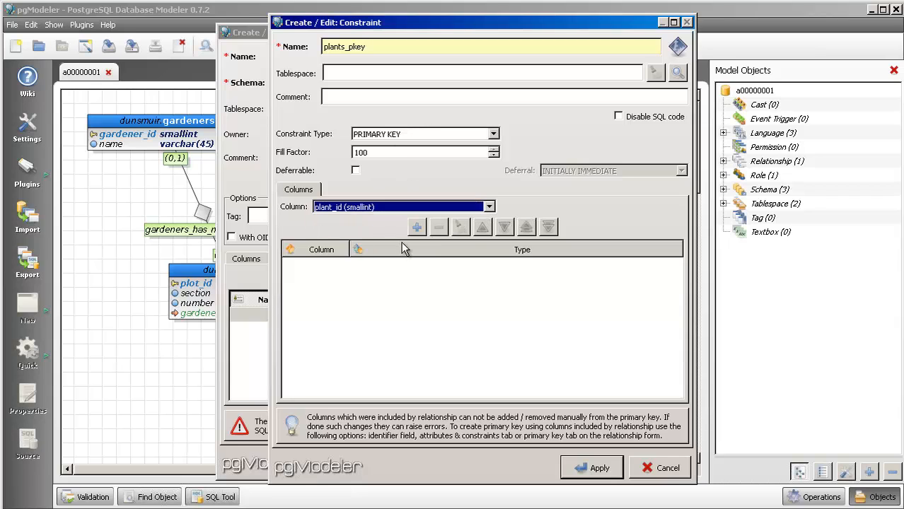
{"action": "left_click", "coordinate": [418, 228]}
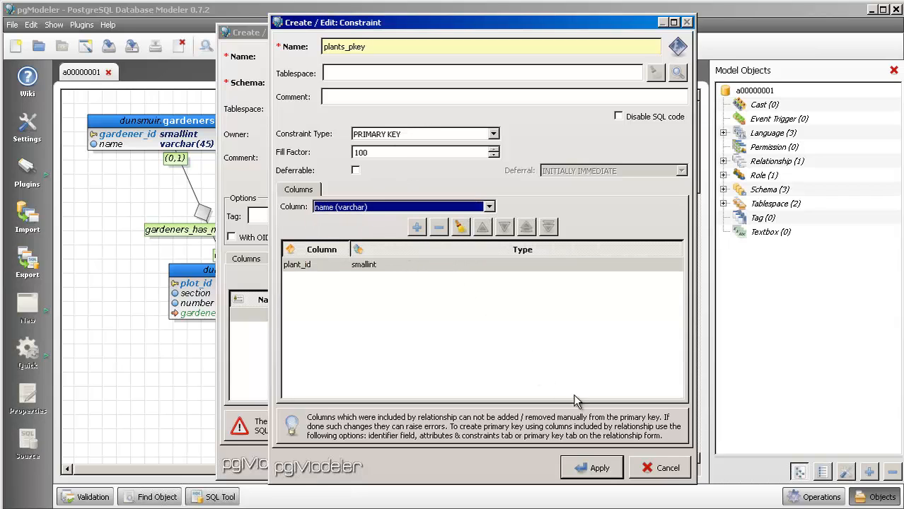
{"action": "left_click", "coordinate": [593, 469]}
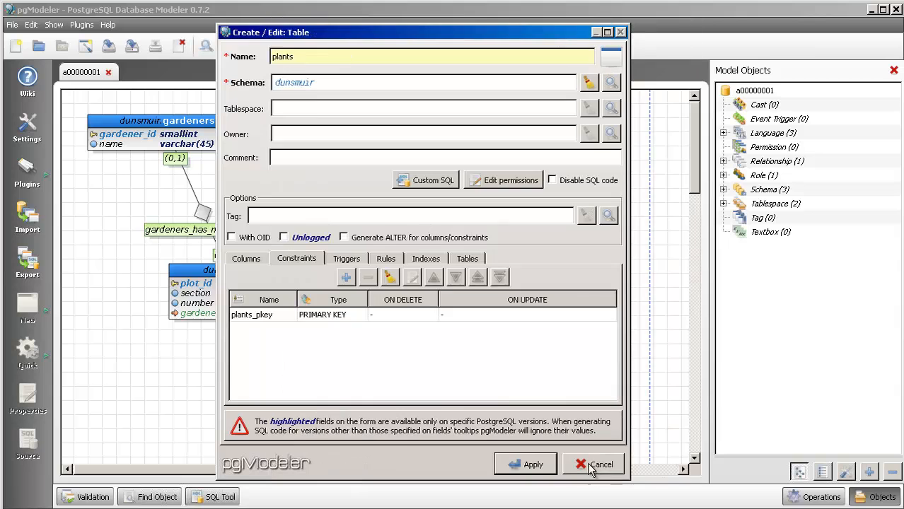
- Save the plants table and move it slightly up to about x=470, y=48
{"action": "left_click", "coordinate": [525, 465]}
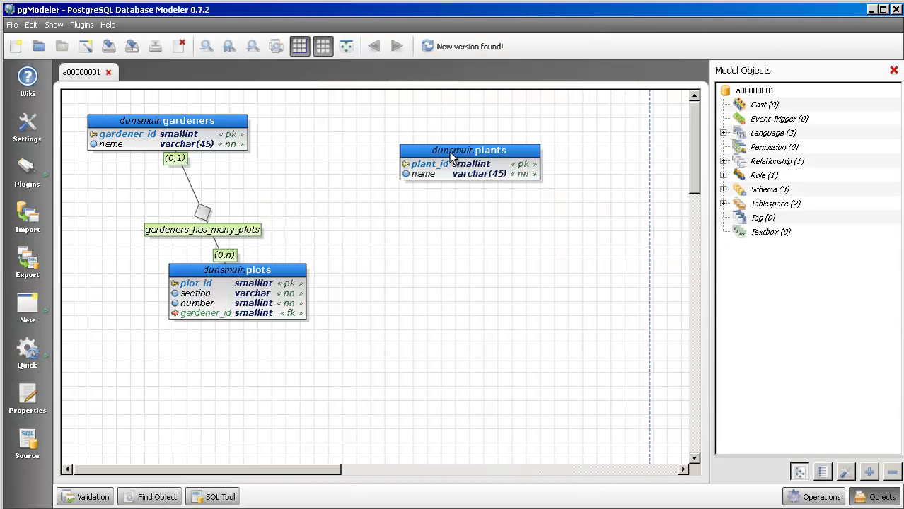
{"action": "left_click_drag", "start_coordinate": [444, 150], "coordinate": [435, 128]}
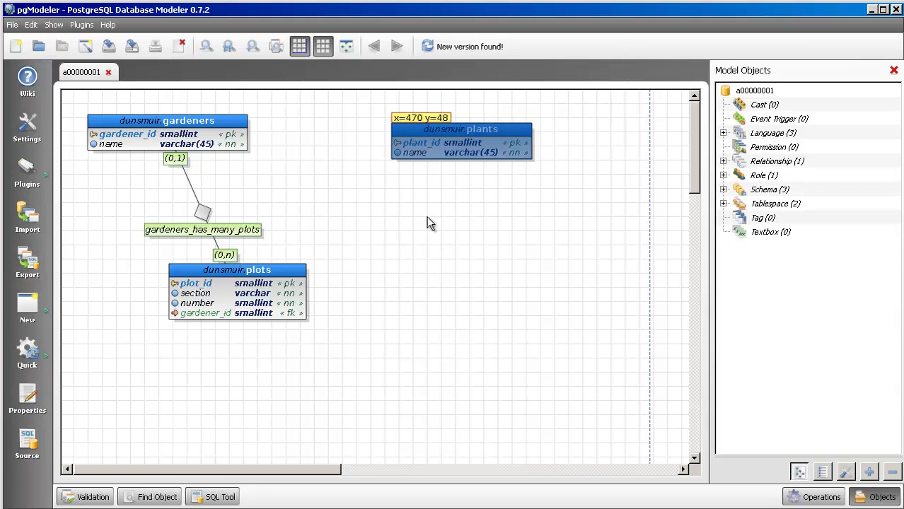
{"action": "left_click", "coordinate": [421, 201]}
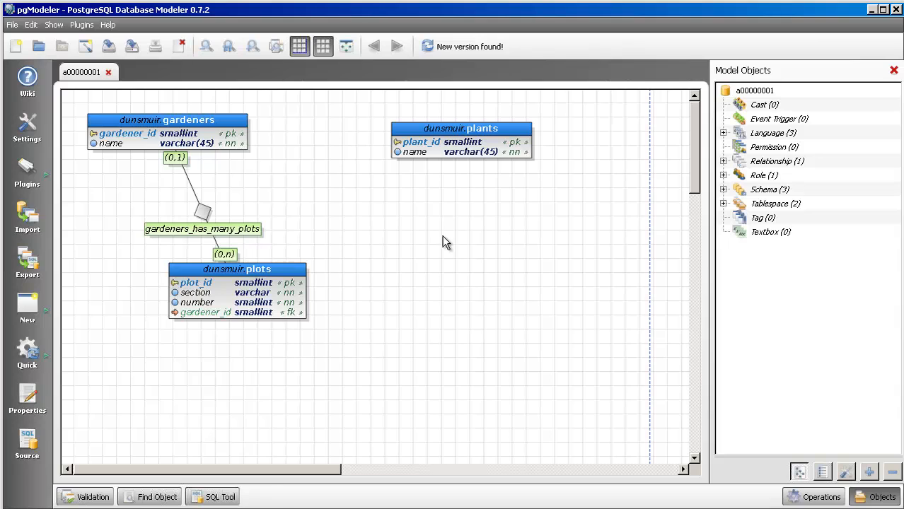
- Start a new table named plant_types below the plants table and assign it to the dunsmuir schema
{"action": "left_click", "coordinate": [23, 310]}
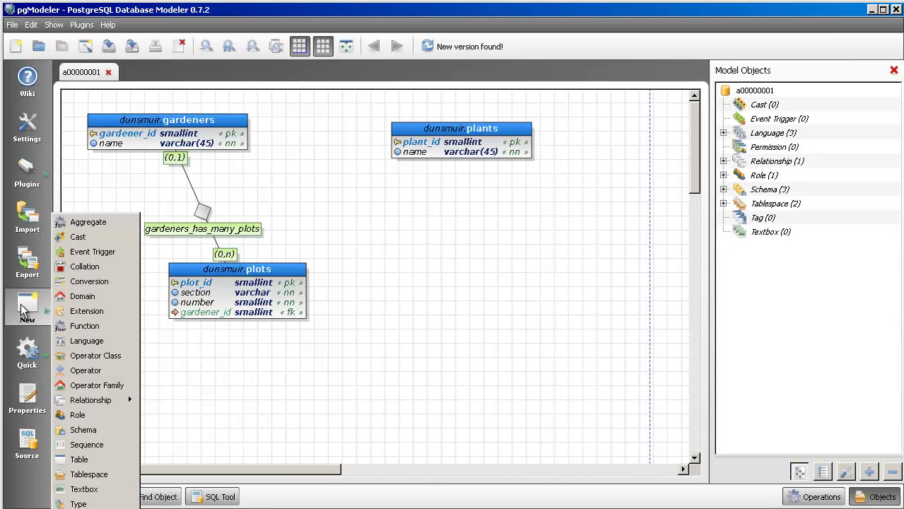
{"action": "left_click", "coordinate": [94, 458]}
{"action": "left_click", "coordinate": [421, 263]}
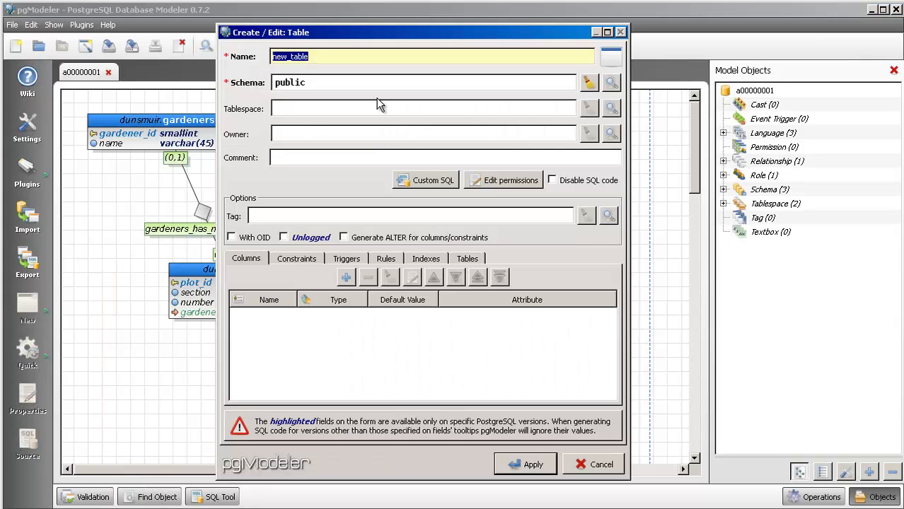
{"action": "type", "text": "plant_types"}
{"action": "left_click", "coordinate": [589, 82]}
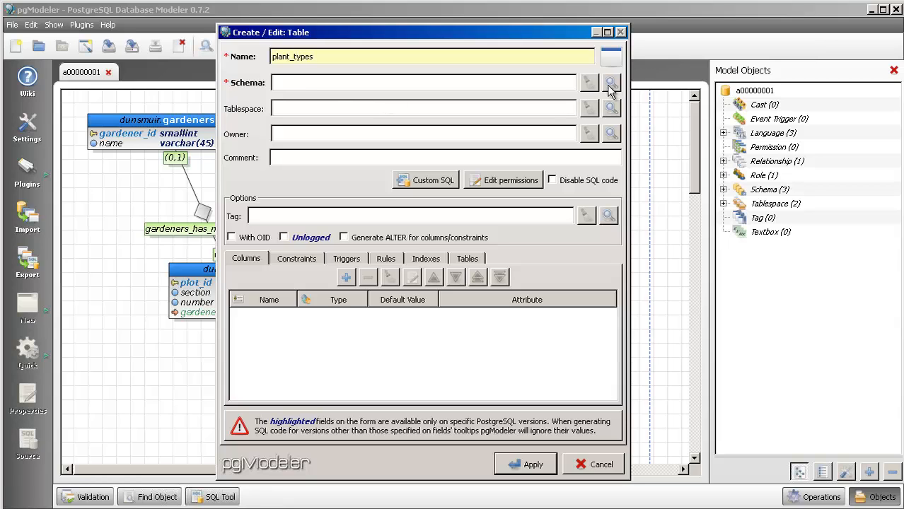
{"action": "left_click", "coordinate": [610, 82]}
{"action": "left_click", "coordinate": [456, 174]}
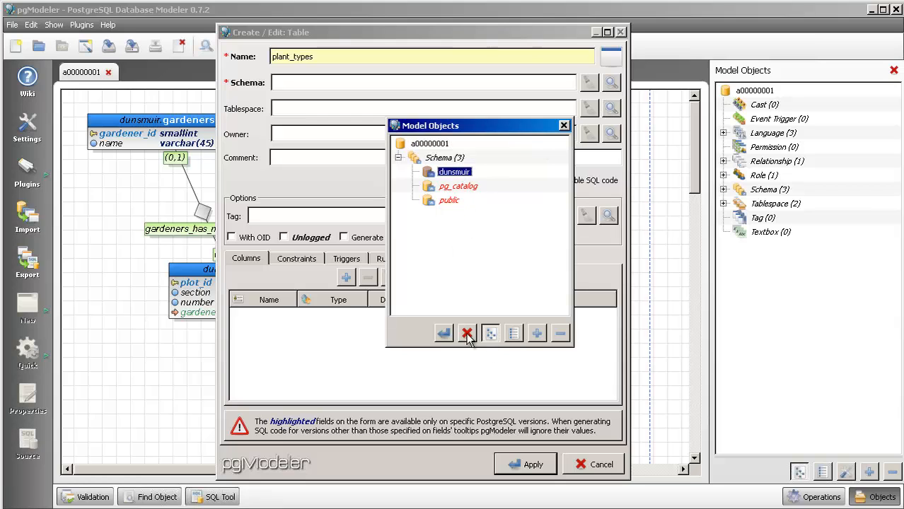
{"action": "left_click", "coordinate": [443, 334]}
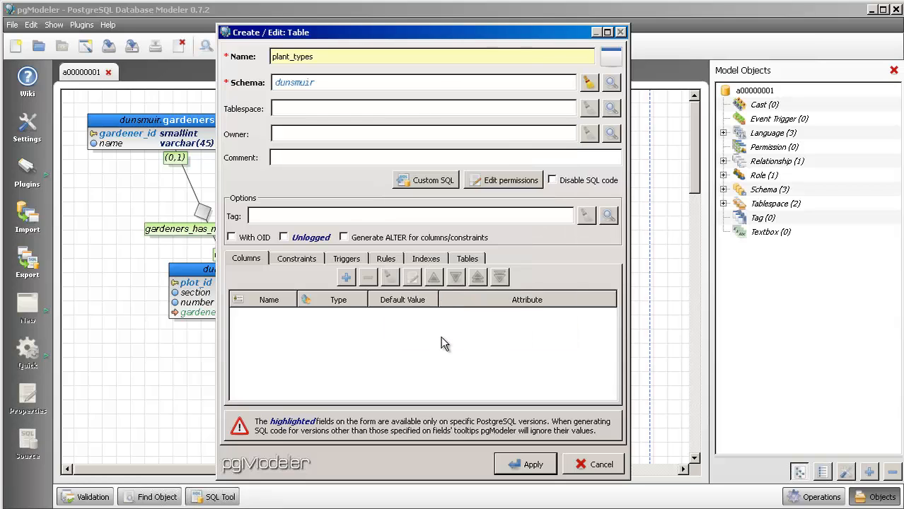
- Add a column named plant_type_id with the smallint type to the plant_types table
{"action": "left_click", "coordinate": [347, 278]}
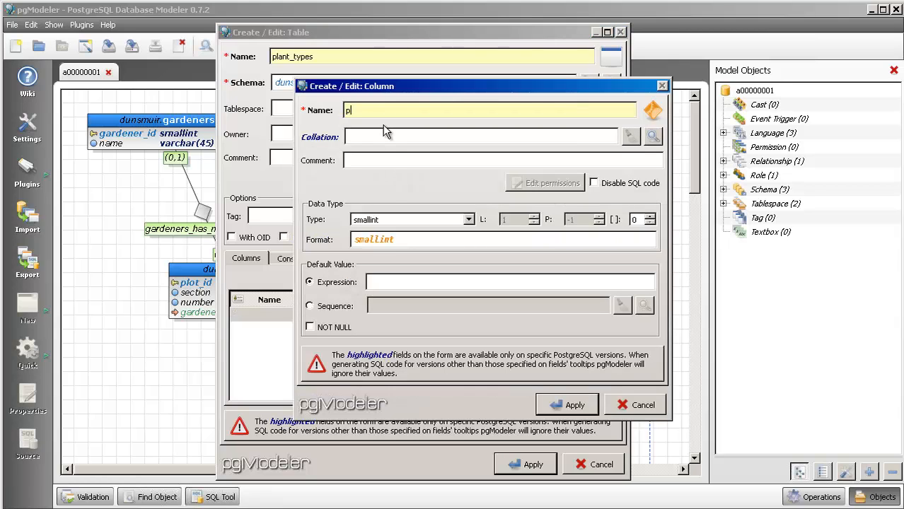
{"action": "type", "text": "plant-type_id"}
{"action": "left_click", "coordinate": [367, 110]}
{"action": "key", "text": "BackSpace"}
{"action": "type", "text": "_id"}
{"action": "left_click", "coordinate": [564, 406]}
- Add a column named name with the type varchar(45) to the plant_types table
{"action": "left_click", "coordinate": [346, 277]}
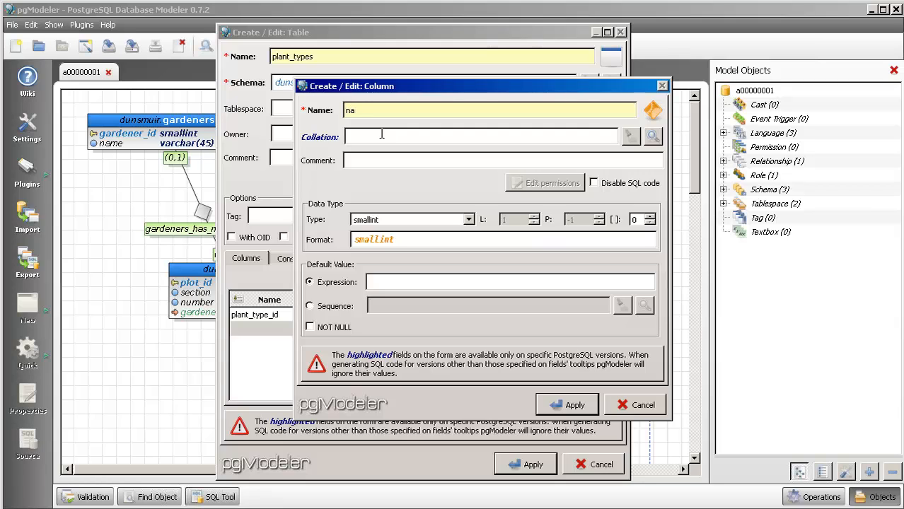
{"action": "left_click", "coordinate": [468, 219]}
{"action": "scroll", "coordinate": [445, 279], "scroll_direction": "down", "scroll_amount": 2}
{"action": "scroll", "coordinate": [443, 294], "scroll_direction": "down", "scroll_amount": 1}
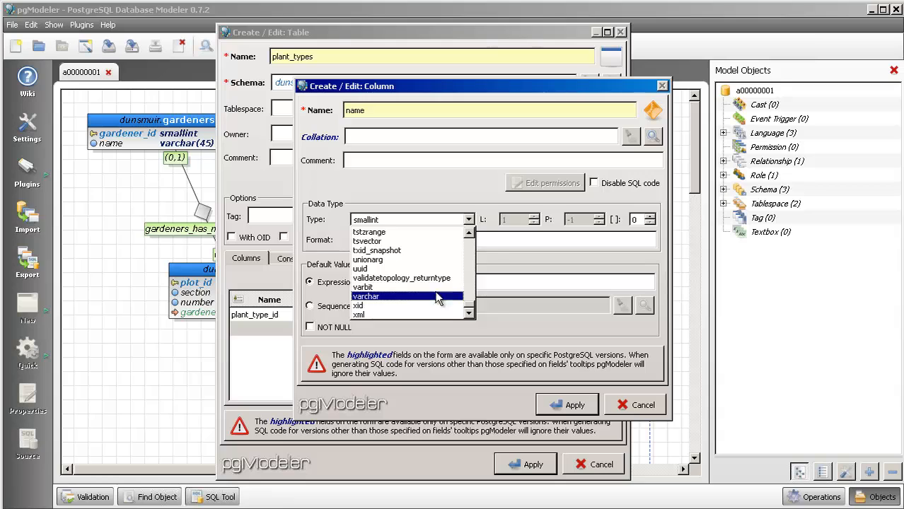
{"action": "left_click", "coordinate": [442, 295]}
{"action": "double_click", "coordinate": [520, 221]}
{"action": "type", "text": "45"}
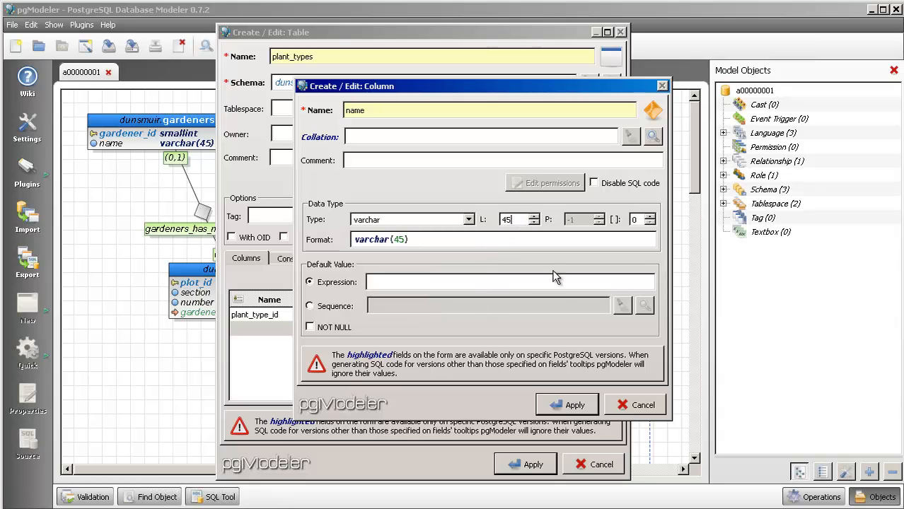
{"action": "left_click", "coordinate": [569, 409]}
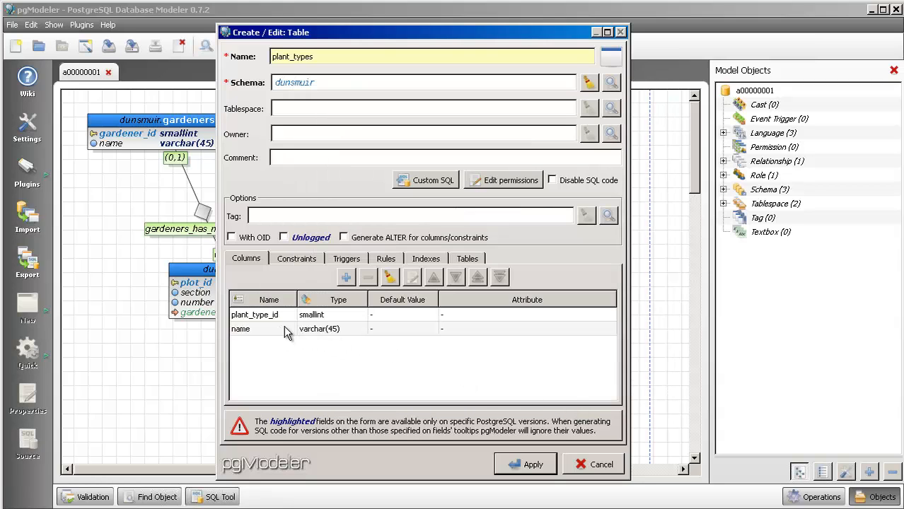
- Add a primary key constraint named plant_types_pkey on plant_type_id and save the plant_types table
{"action": "left_click", "coordinate": [302, 259]}
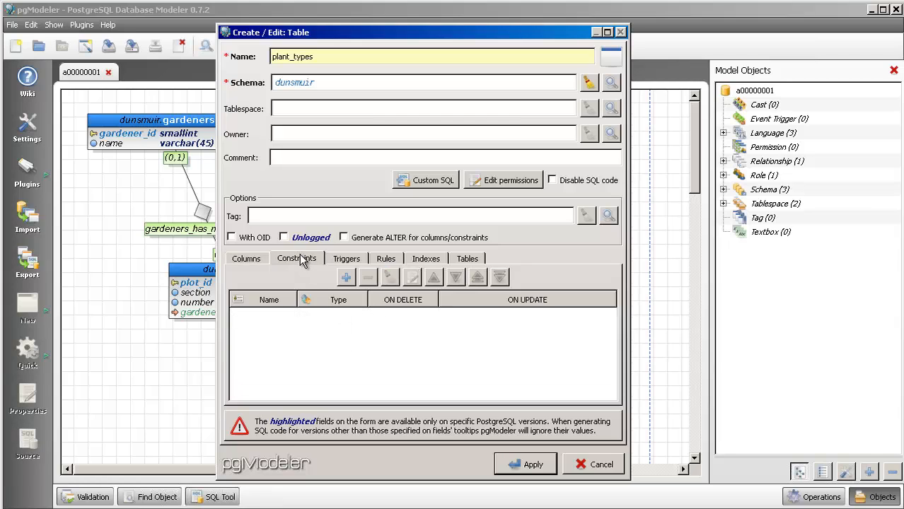
{"action": "left_click", "coordinate": [346, 277]}
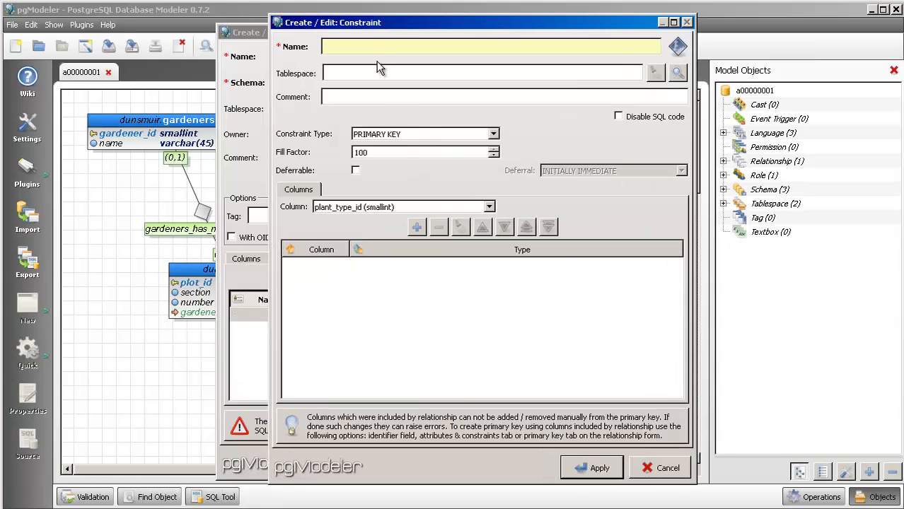
{"action": "type", "text": "plant_types_pkey"}
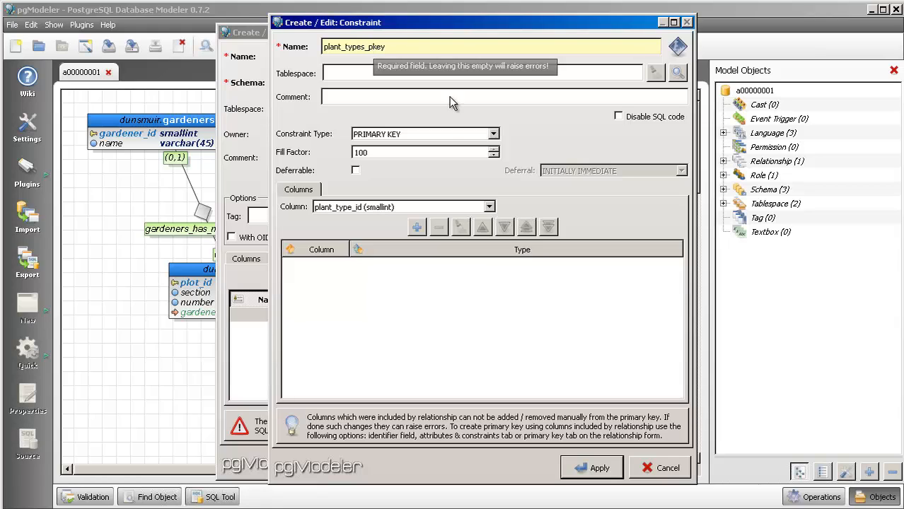
{"action": "left_click", "coordinate": [422, 233]}
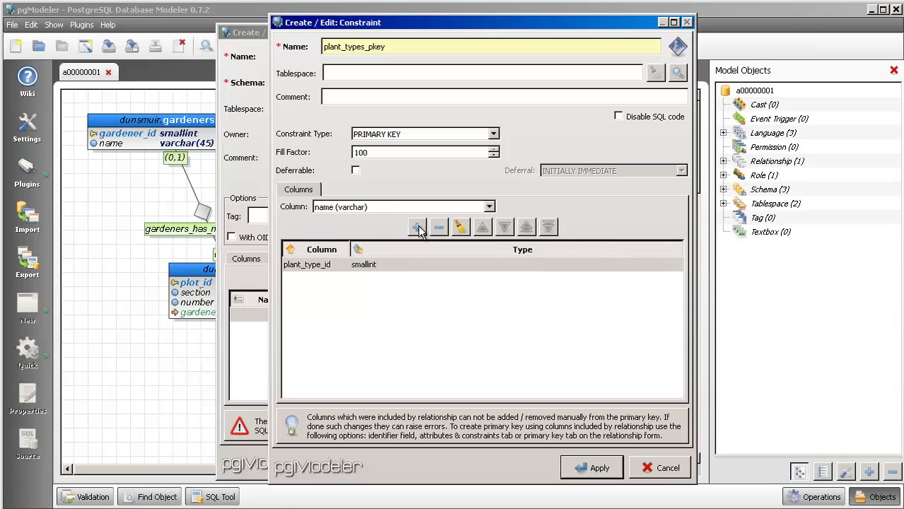
{"action": "left_click", "coordinate": [593, 478]}
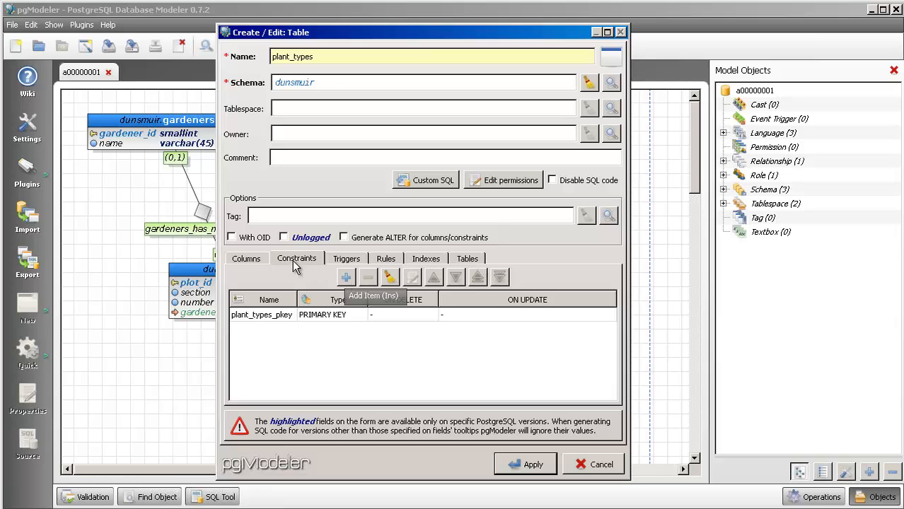
{"action": "left_click", "coordinate": [250, 258]}
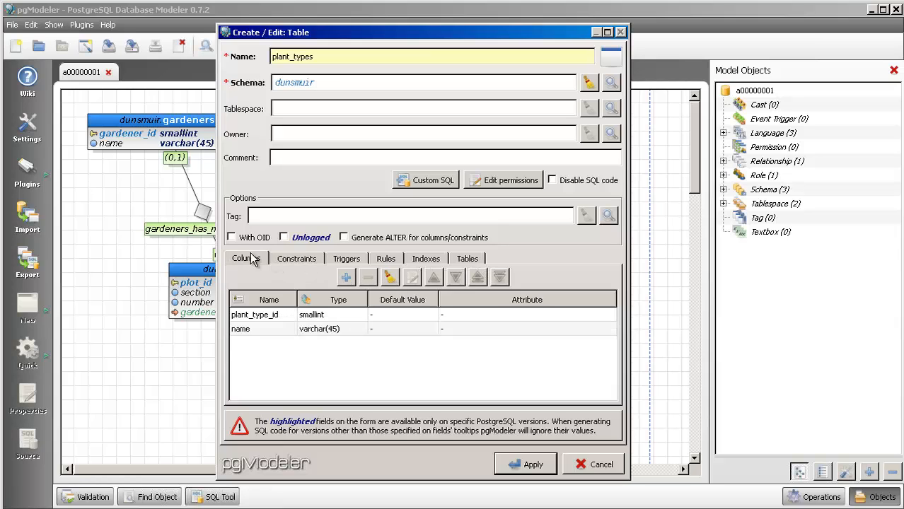
{"action": "left_click", "coordinate": [527, 466]}
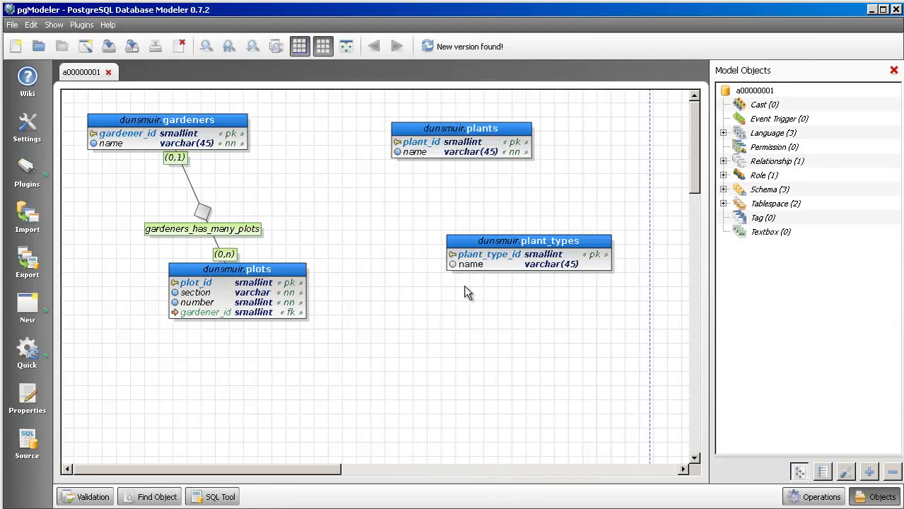
- Make the name column of plant_types NOT NULL and move the table down to about x=553, y=255
{"action": "left_click", "coordinate": [499, 246]}
{"action": "double_click", "coordinate": [499, 245]}
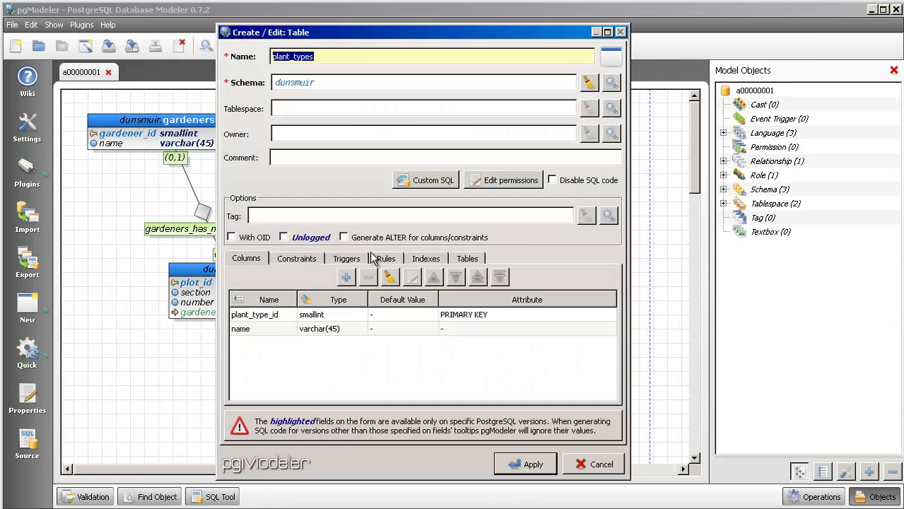
{"action": "left_click", "coordinate": [262, 327]}
{"action": "double_click", "coordinate": [265, 327]}
{"action": "left_click", "coordinate": [310, 328]}
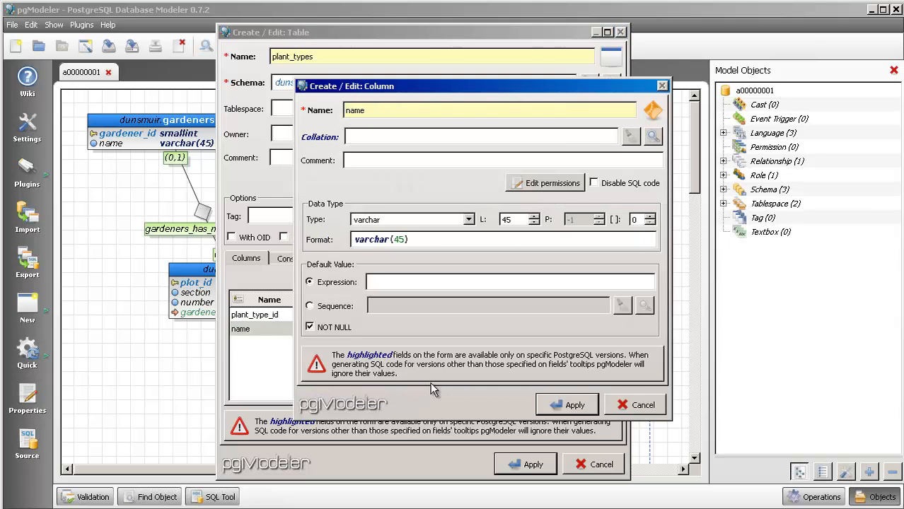
{"action": "left_click", "coordinate": [573, 405]}
{"action": "left_click", "coordinate": [532, 465]}
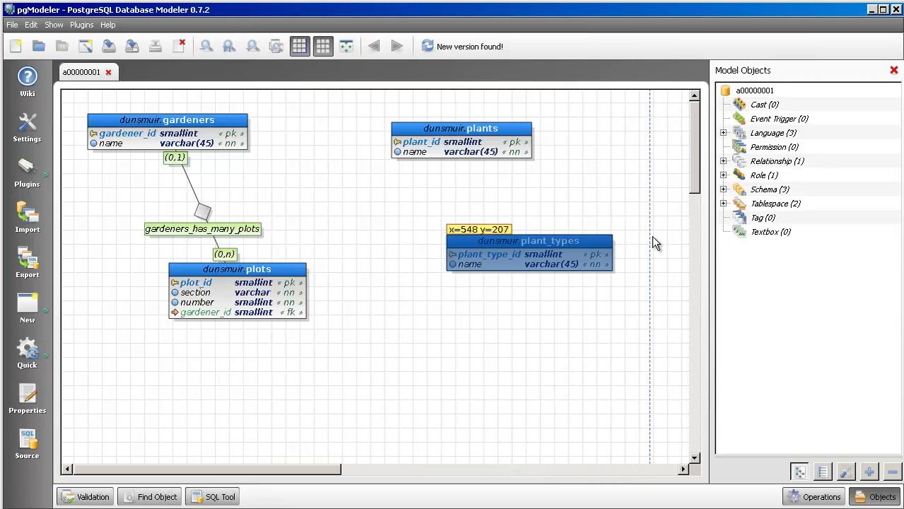
{"action": "left_click_drag", "start_coordinate": [513, 245], "coordinate": [508, 256]}
{"action": "left_click", "coordinate": [521, 233]}
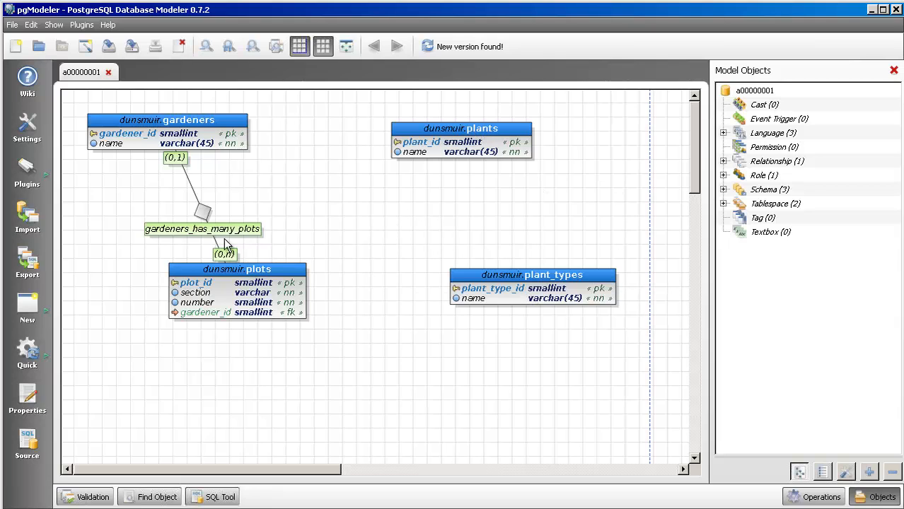
- Create a one-to-many relationship with plant_types as the reference table and plants as the receiver table
{"action": "left_click", "coordinate": [27, 310]}
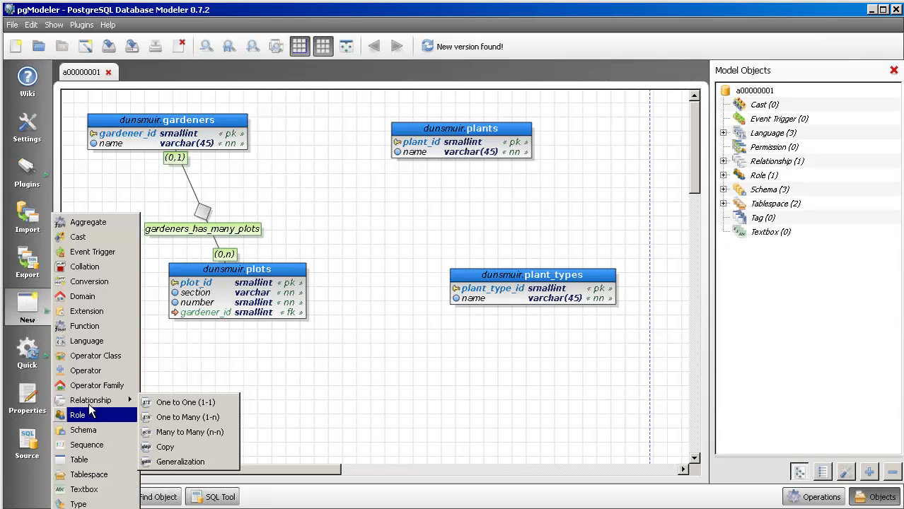
{"action": "mouse_move", "coordinate": [98, 403]}
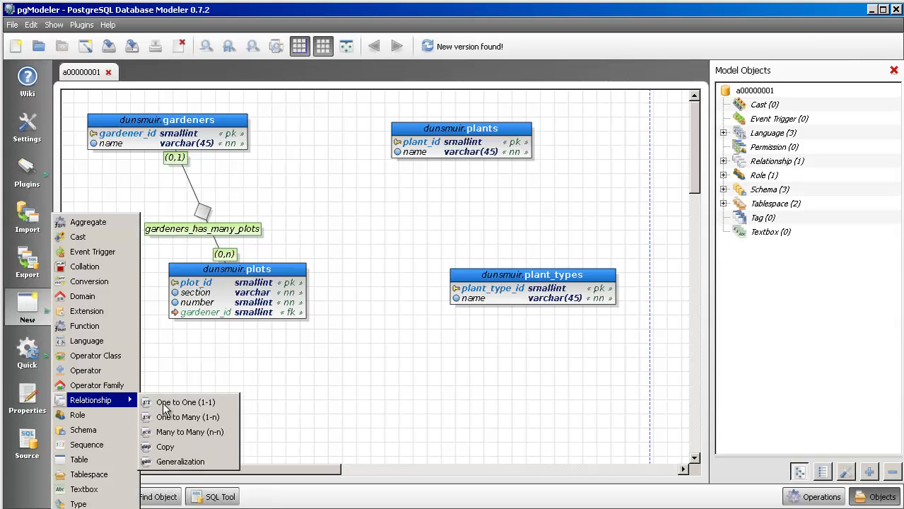
{"action": "left_click", "coordinate": [212, 417]}
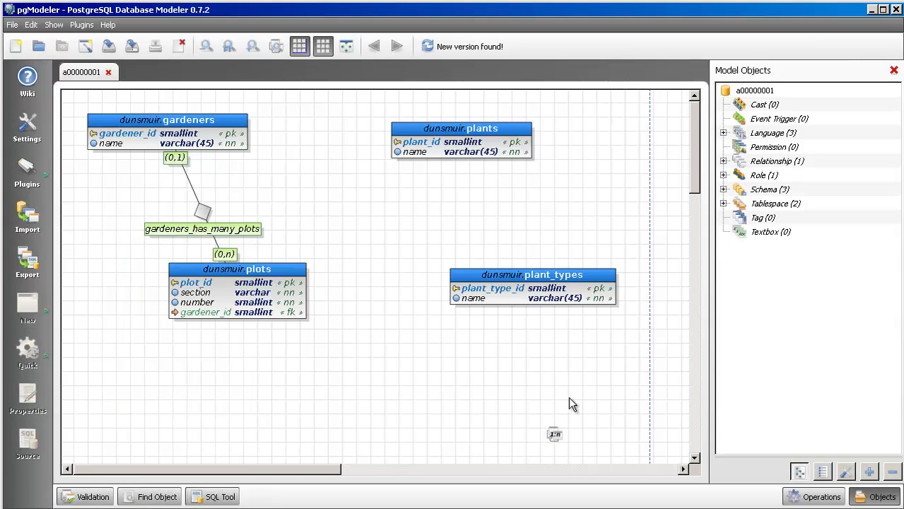
{"action": "left_click", "coordinate": [551, 291]}
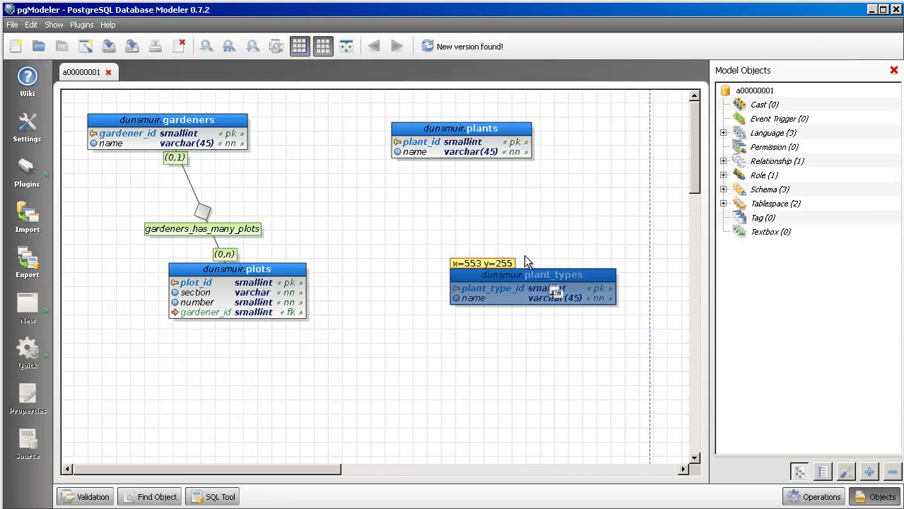
{"action": "left_click", "coordinate": [477, 129]}
- Shorten the relationship's source column name pattern to {sc} and save the relationship
{"action": "left_click", "coordinate": [424, 302]}
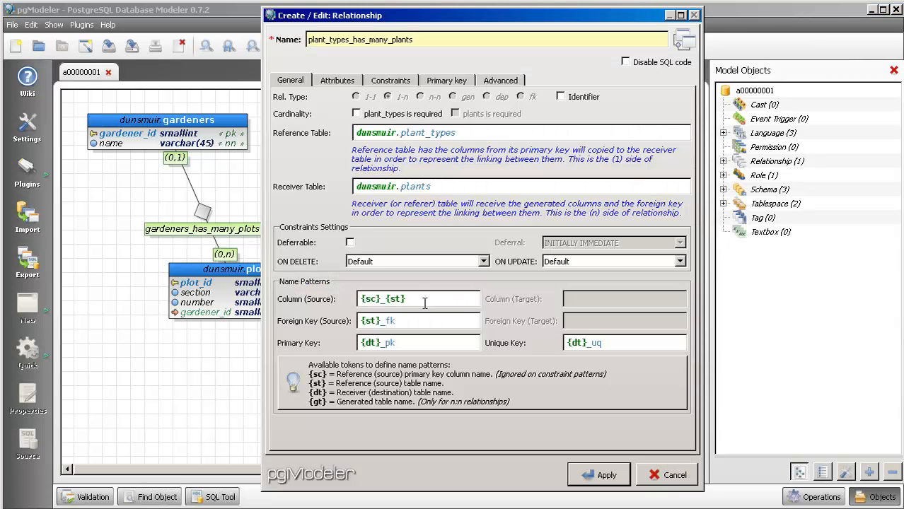
{"action": "key", "text": "BackSpace"}
{"action": "key", "text": "BackSpace"}
{"action": "key", "text": "BackSpace"}
{"action": "key", "text": "BackSpace"}
{"action": "key", "text": "BackSpace"}
{"action": "left_click", "coordinate": [607, 475]}
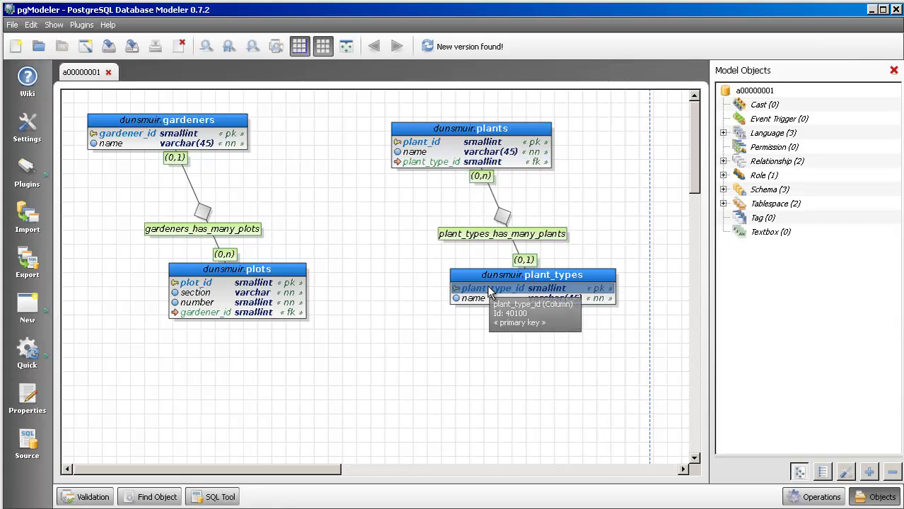
- Move the plots table to about x=49, y=325 and the plant_types table to about x=472, y=337, beneath their related tables
{"action": "left_click_drag", "start_coordinate": [474, 278], "coordinate": [473, 300]}
{"action": "left_click_drag", "start_coordinate": [262, 267], "coordinate": [187, 323]}
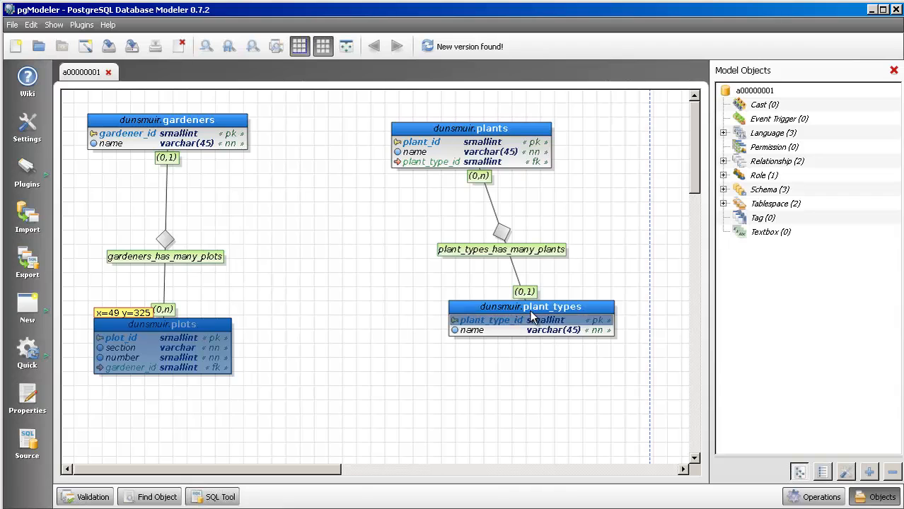
{"action": "left_click_drag", "start_coordinate": [511, 311], "coordinate": [451, 330]}
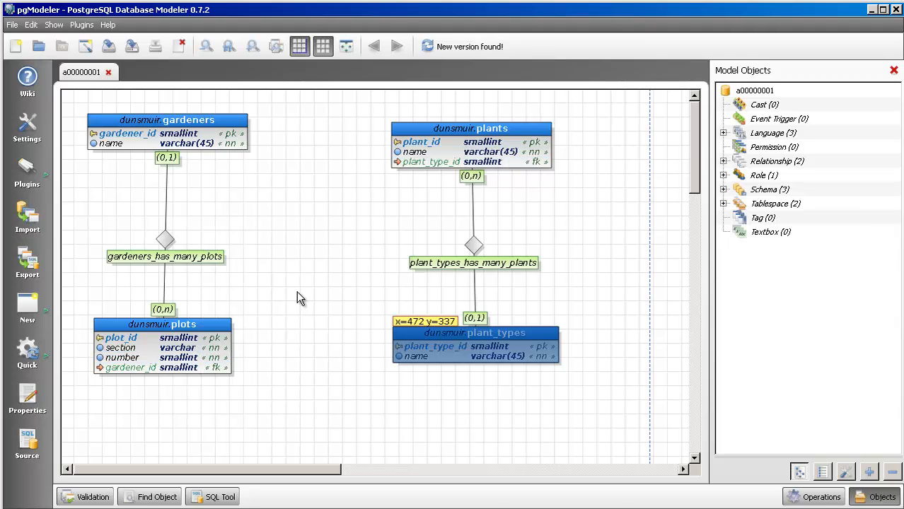
{"action": "left_click", "coordinate": [278, 242]}
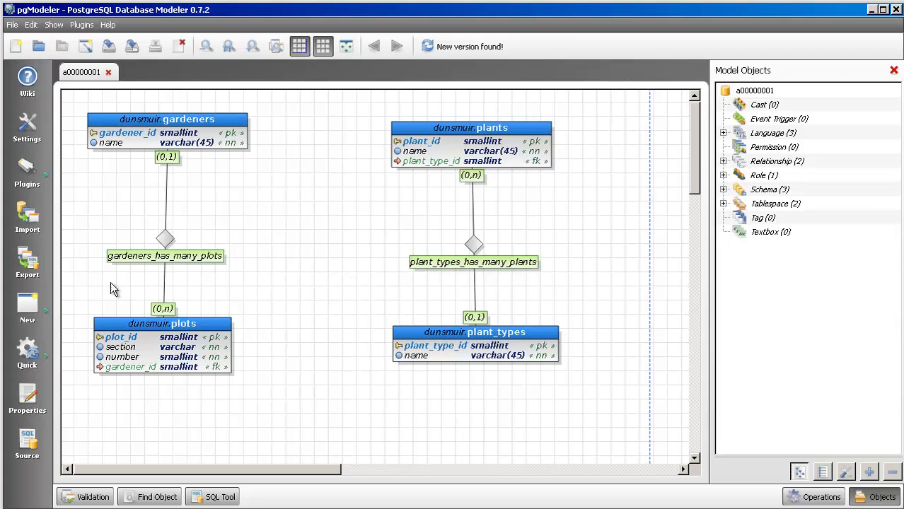
- Create a many-to-many relationship between the plots and plants tables
{"action": "left_click", "coordinate": [27, 311]}
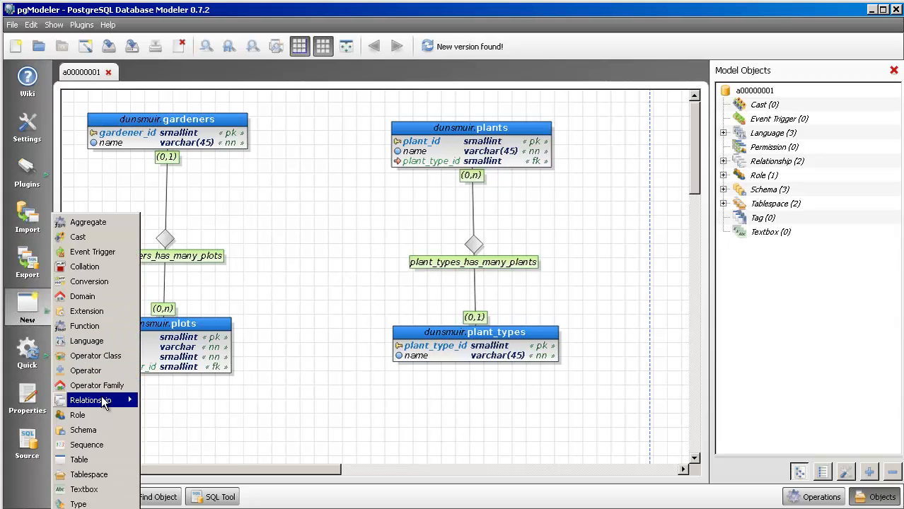
{"action": "mouse_move", "coordinate": [128, 401]}
{"action": "left_click", "coordinate": [219, 434]}
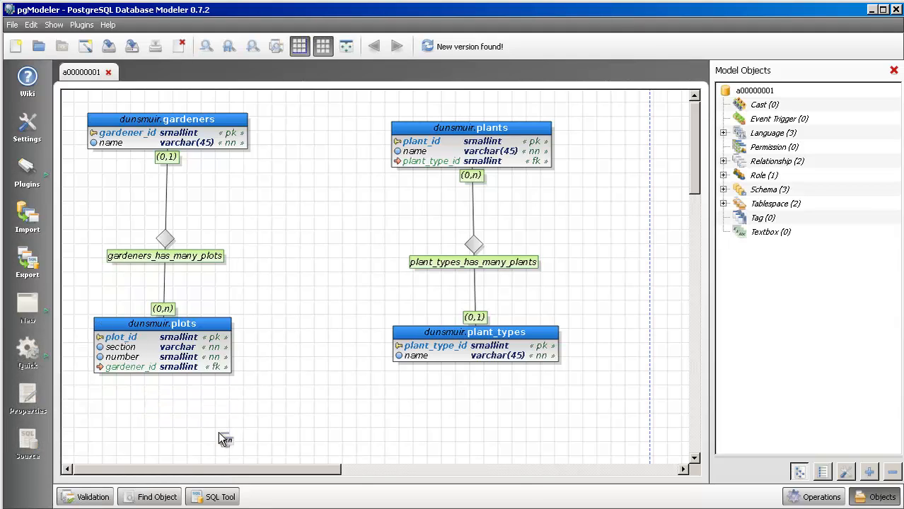
{"action": "left_click", "coordinate": [211, 341]}
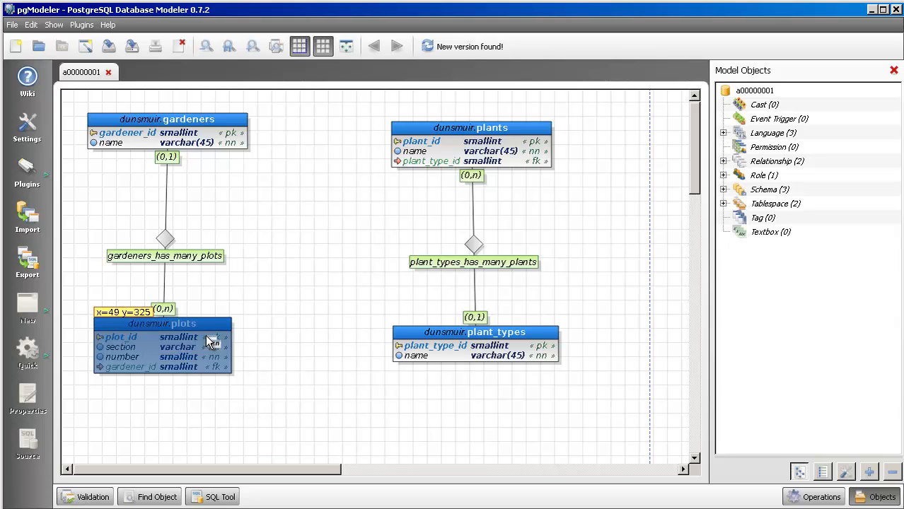
{"action": "left_click", "coordinate": [420, 143]}
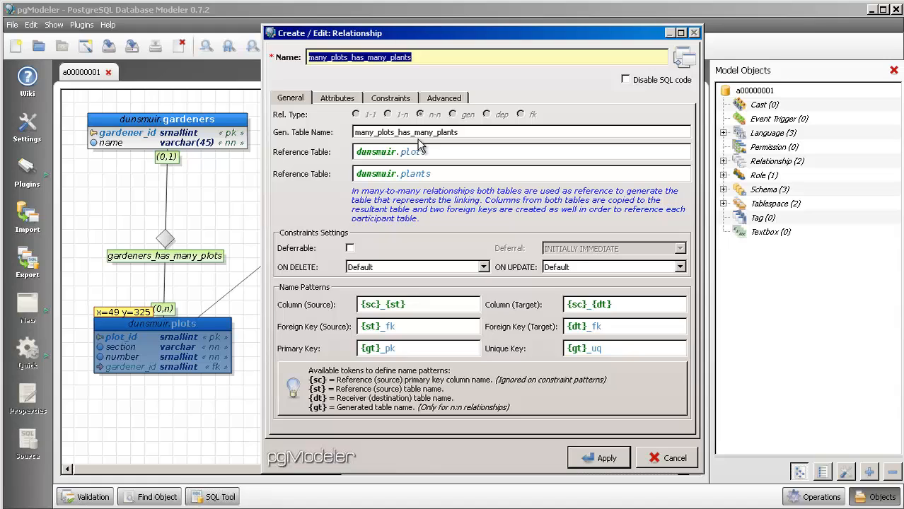
- Shorten the relationship's source and target column name patterns to {sc} and save the relationship
{"action": "left_click", "coordinate": [410, 306]}
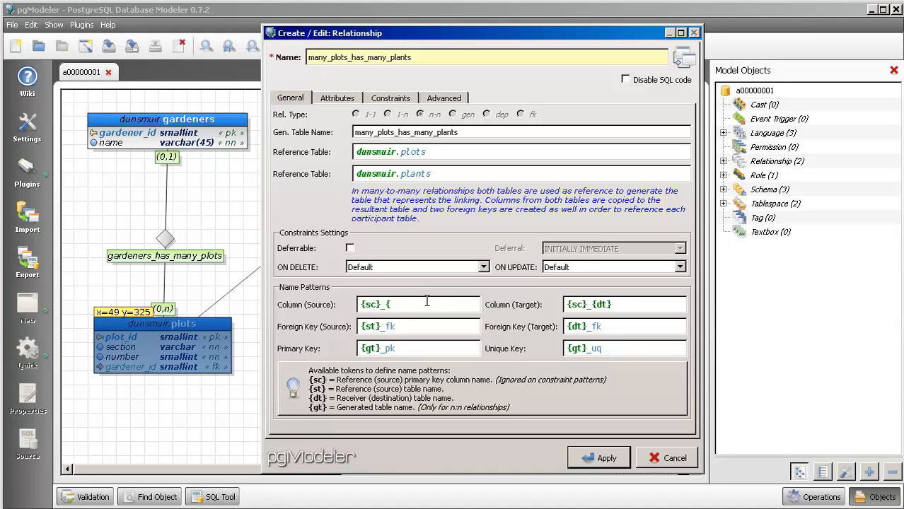
{"action": "left_click", "coordinate": [648, 304]}
{"action": "key", "text": "BackSpace"}
{"action": "key", "text": "BackSpace"}
{"action": "key", "text": "BackSpace"}
{"action": "left_click", "coordinate": [605, 458]}
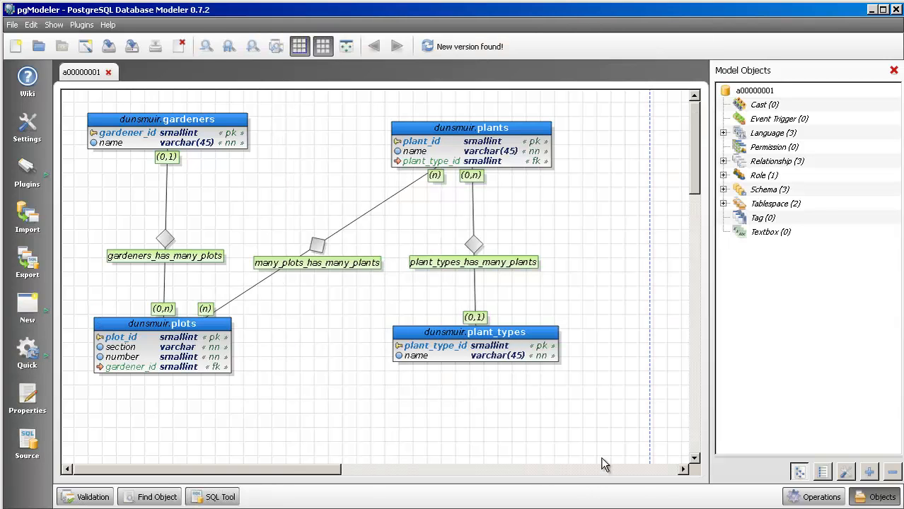
- Open the linking table generated by the many_plots_has_many_plants relationship to examine its columns
{"action": "left_click", "coordinate": [318, 245]}
{"action": "double_click", "coordinate": [319, 246]}
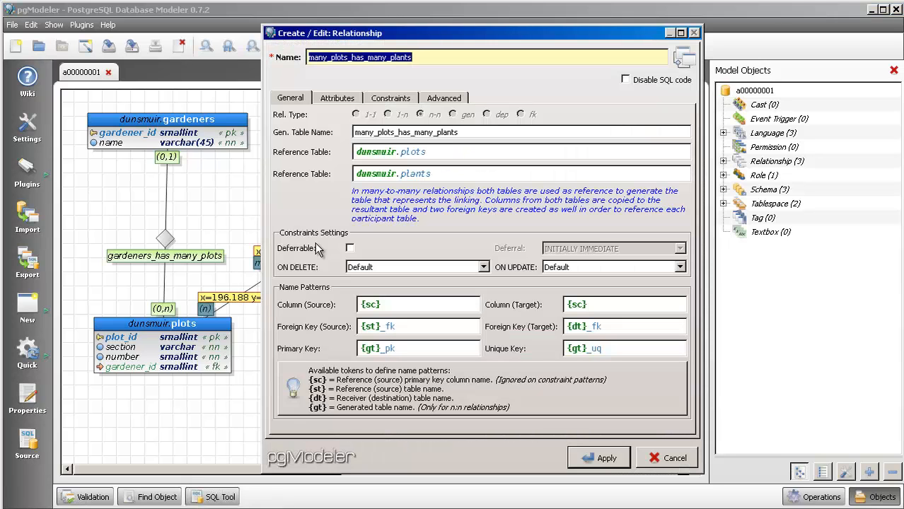
{"action": "left_click", "coordinate": [443, 101]}
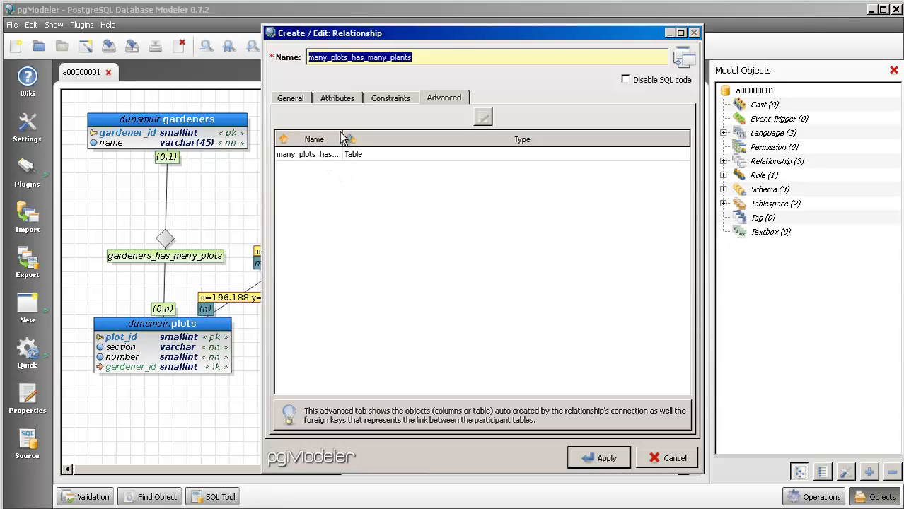
{"action": "left_click_drag", "start_coordinate": [343, 139], "coordinate": [417, 149]}
{"action": "double_click", "coordinate": [387, 157]}
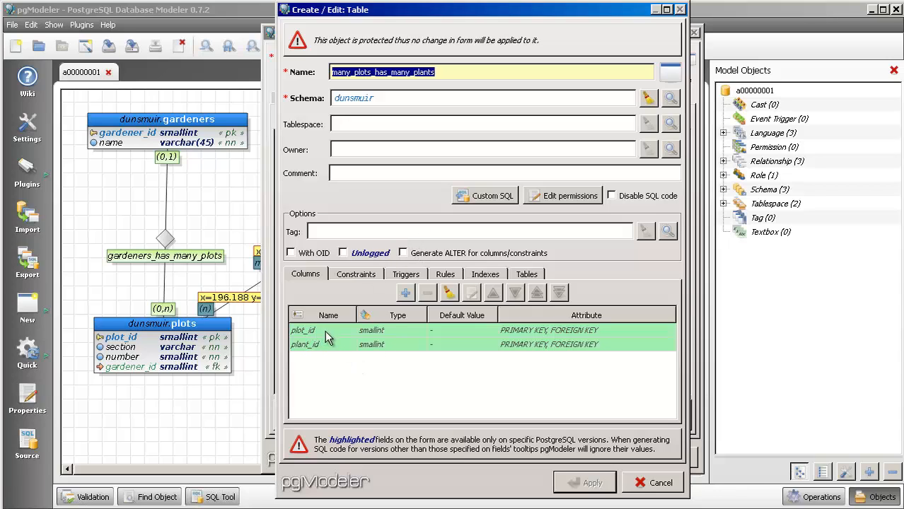
- Examine the linking table's constraints and the columns of its primary key, closing everything without changes
{"action": "left_click", "coordinate": [358, 277]}
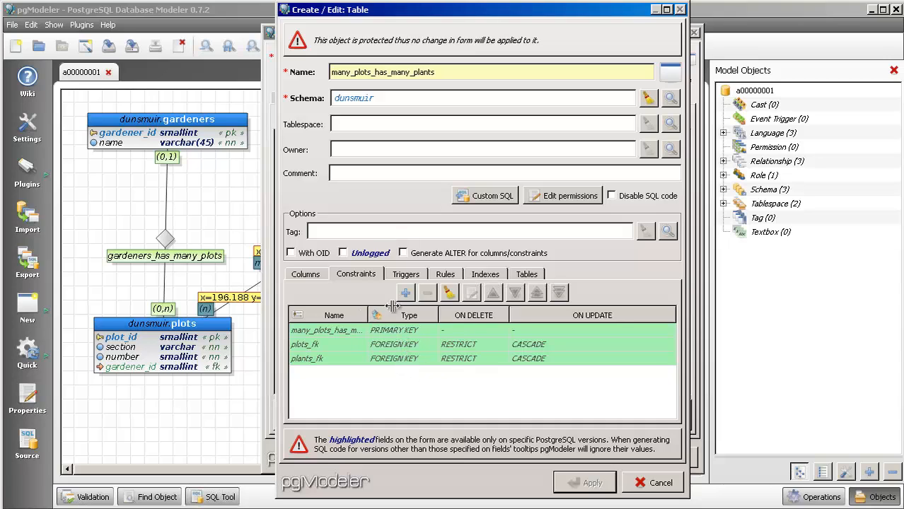
{"action": "double_click", "coordinate": [368, 331]}
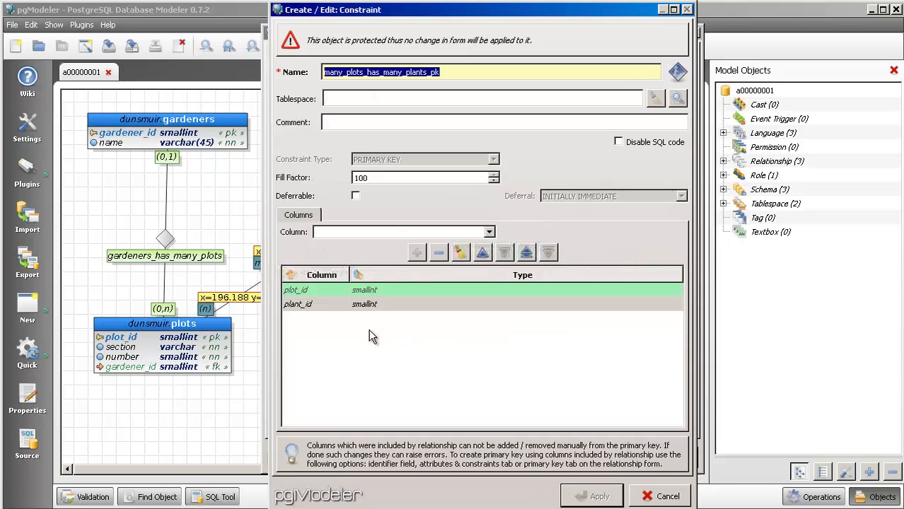
{"action": "left_click", "coordinate": [320, 290]}
{"action": "left_click", "coordinate": [317, 304]}
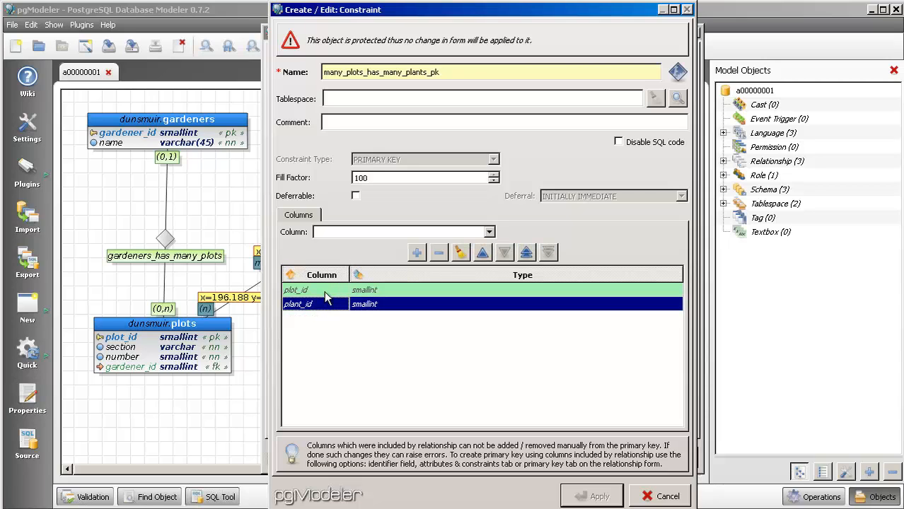
{"action": "left_click", "coordinate": [324, 291]}
{"action": "left_click", "coordinate": [322, 303]}
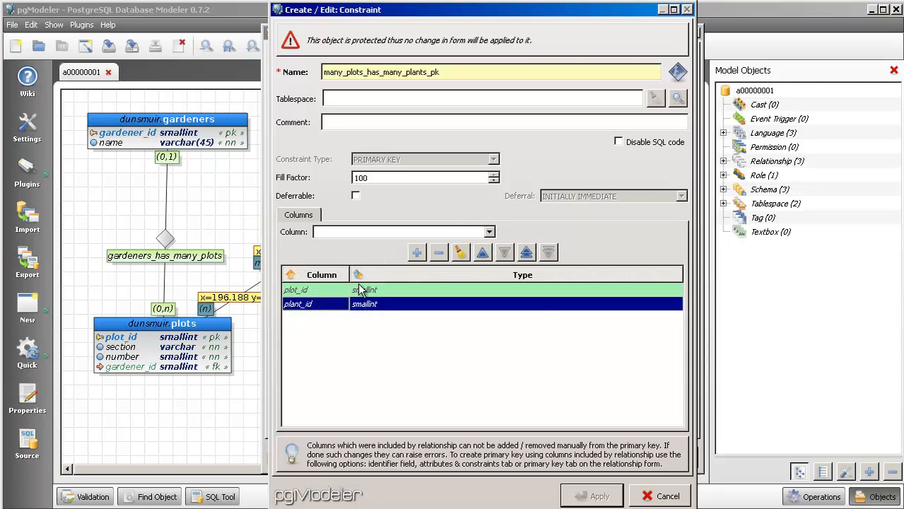
{"action": "left_click", "coordinate": [662, 496]}
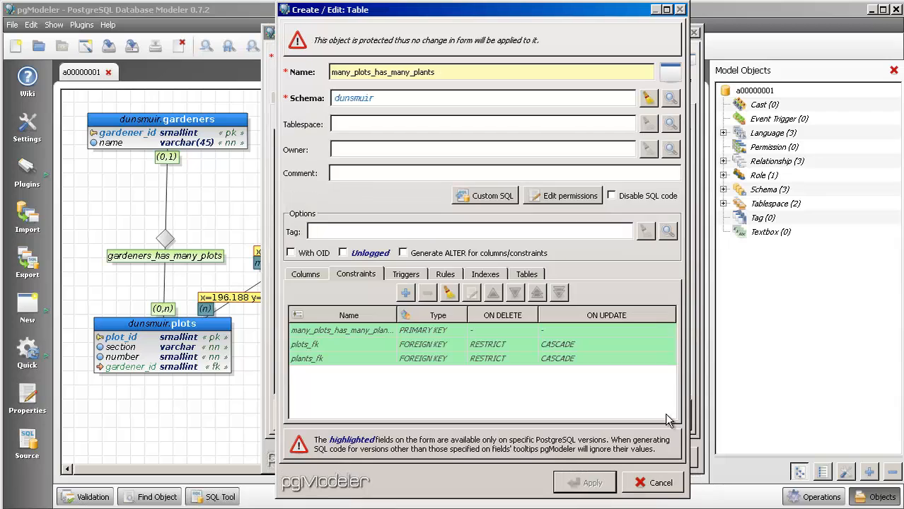
{"action": "left_click", "coordinate": [661, 486]}
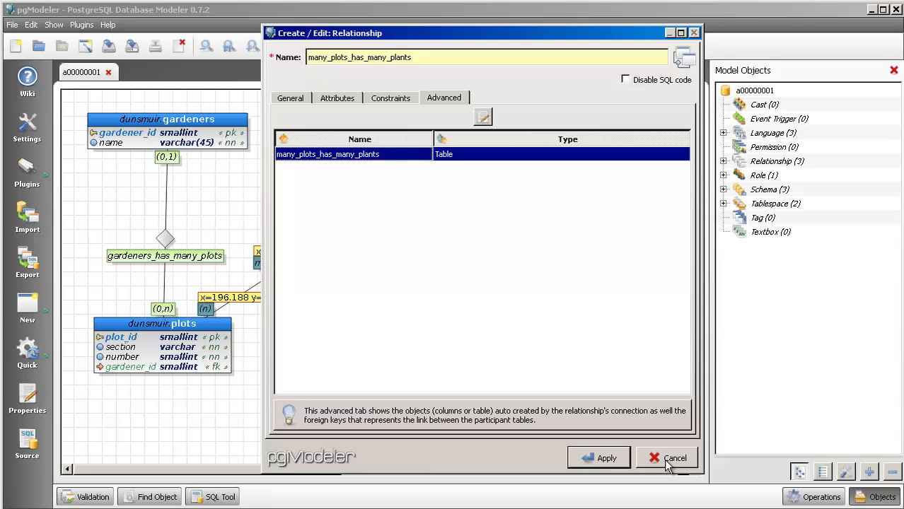
{"action": "left_click", "coordinate": [669, 460]}
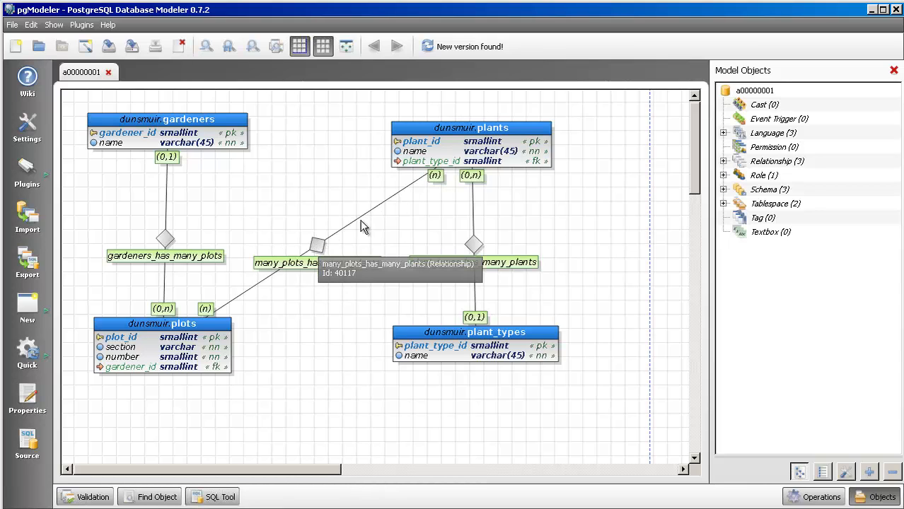
- Review the general, attribute, constraint and advanced settings of the many_plots_has_many_plants relationship and apply them as they are
{"action": "double_click", "coordinate": [319, 253]}
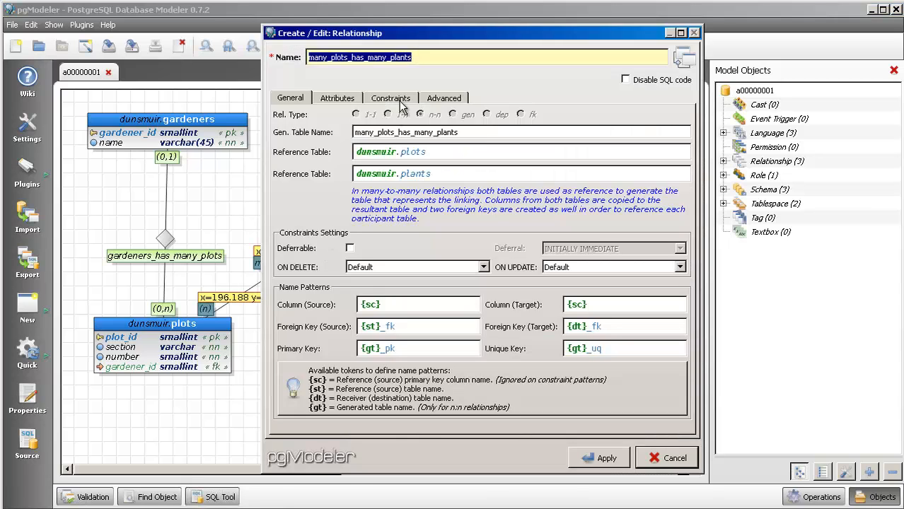
{"action": "left_click", "coordinate": [445, 101]}
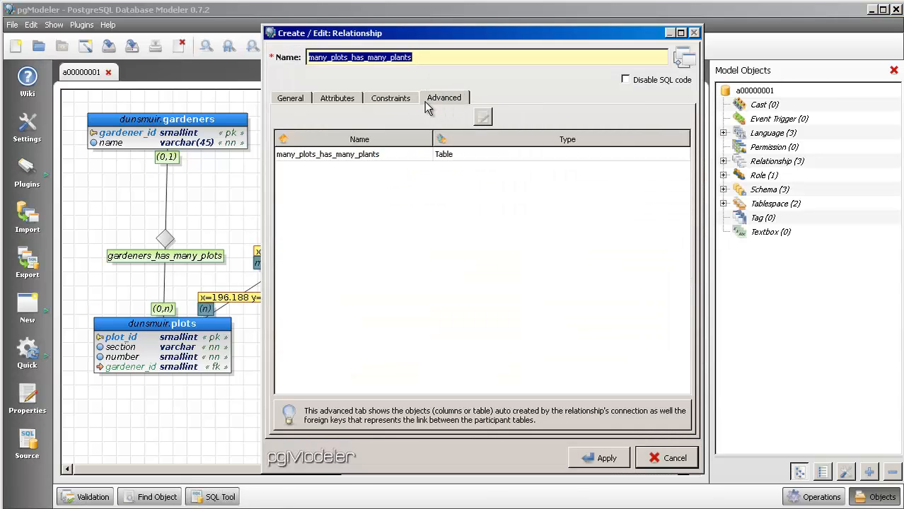
{"action": "left_click", "coordinate": [403, 100]}
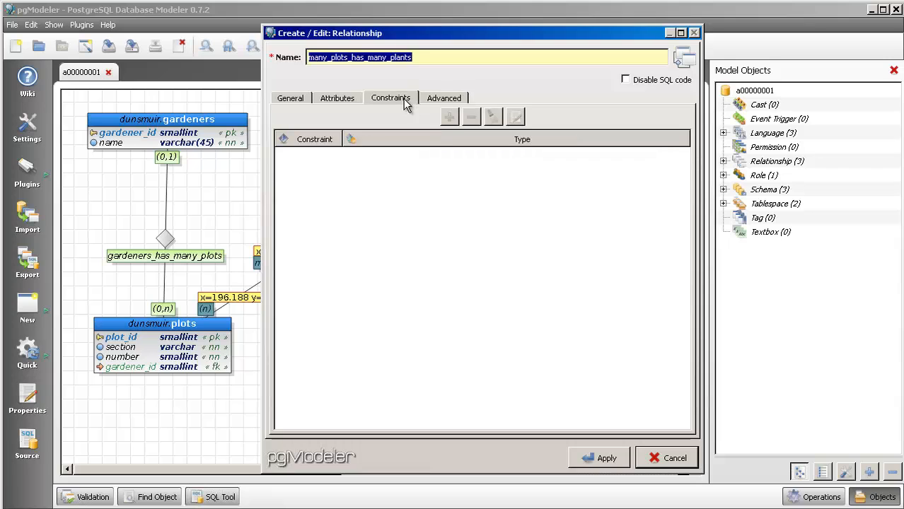
{"action": "left_click", "coordinate": [346, 100]}
{"action": "left_click", "coordinate": [296, 102]}
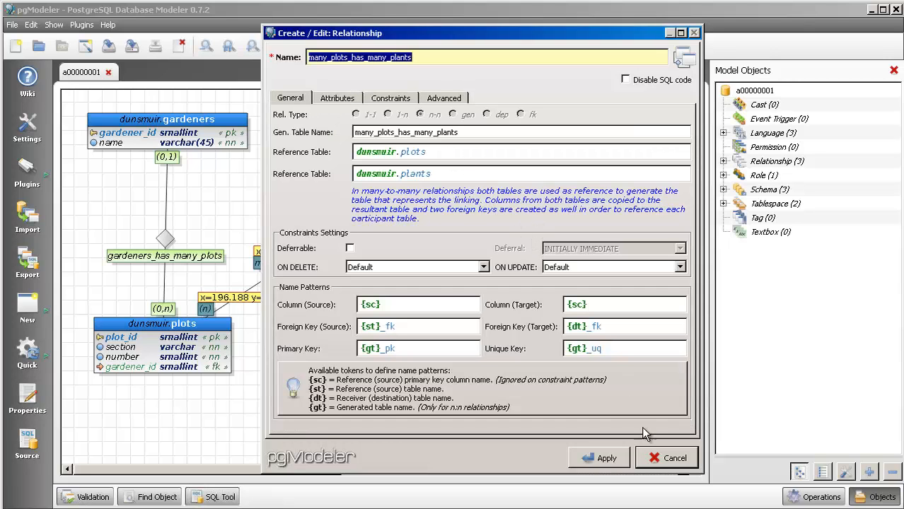
{"action": "left_click", "coordinate": [601, 460]}
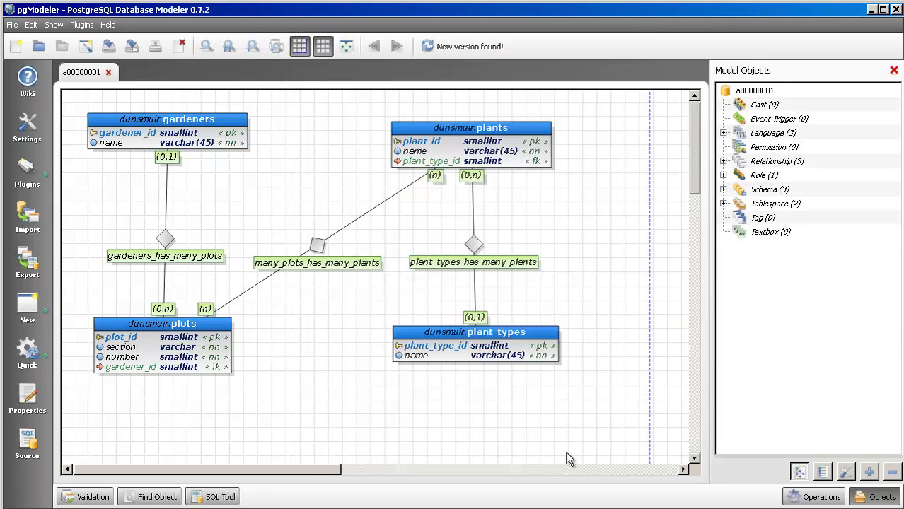
- Validate the database model and examine the details of the SQL validation result
{"action": "left_click", "coordinate": [83, 498]}
{"action": "left_click", "coordinate": [93, 335]}
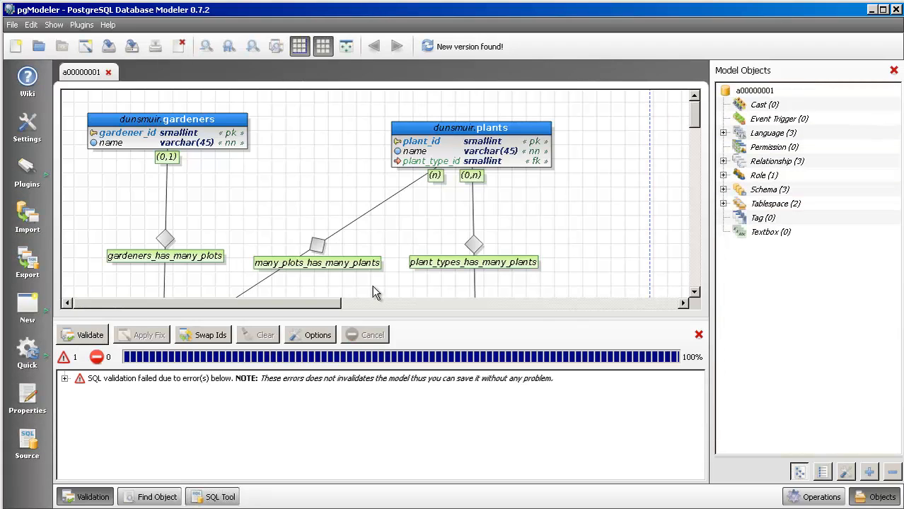
{"action": "left_click", "coordinate": [65, 379]}
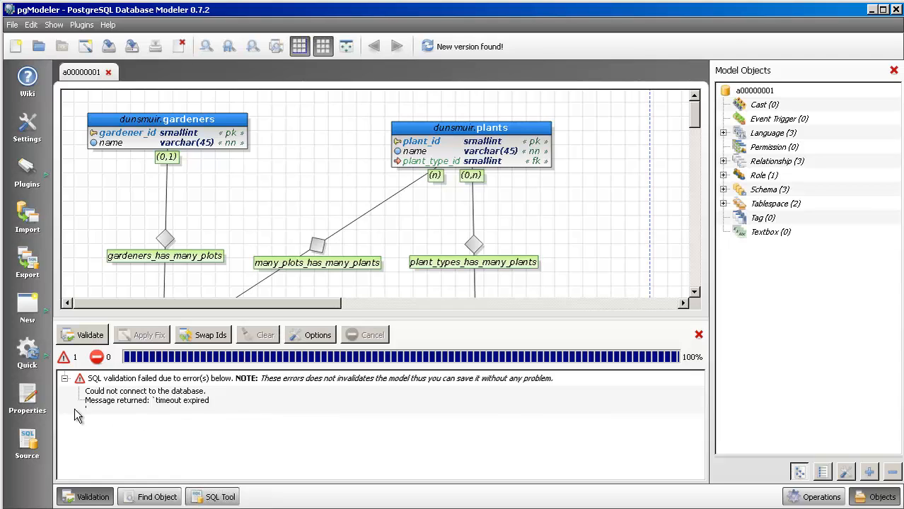
{"action": "left_click", "coordinate": [65, 379]}
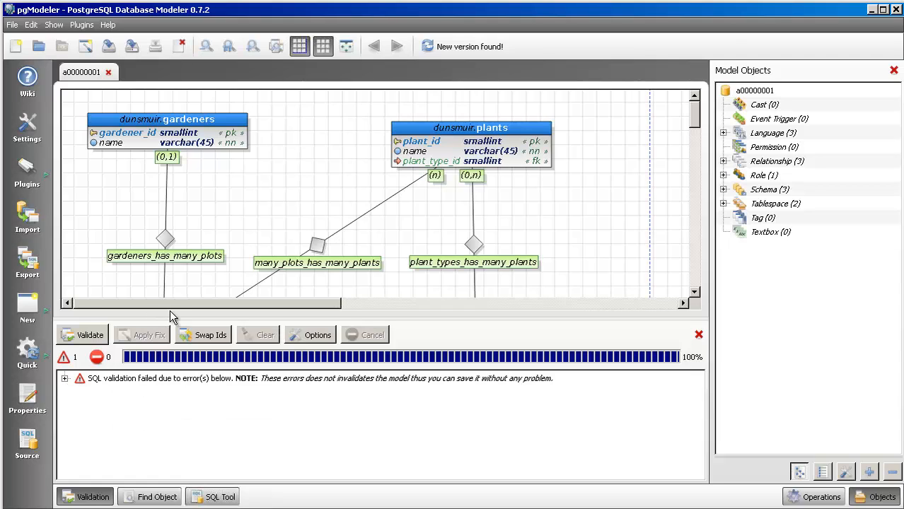